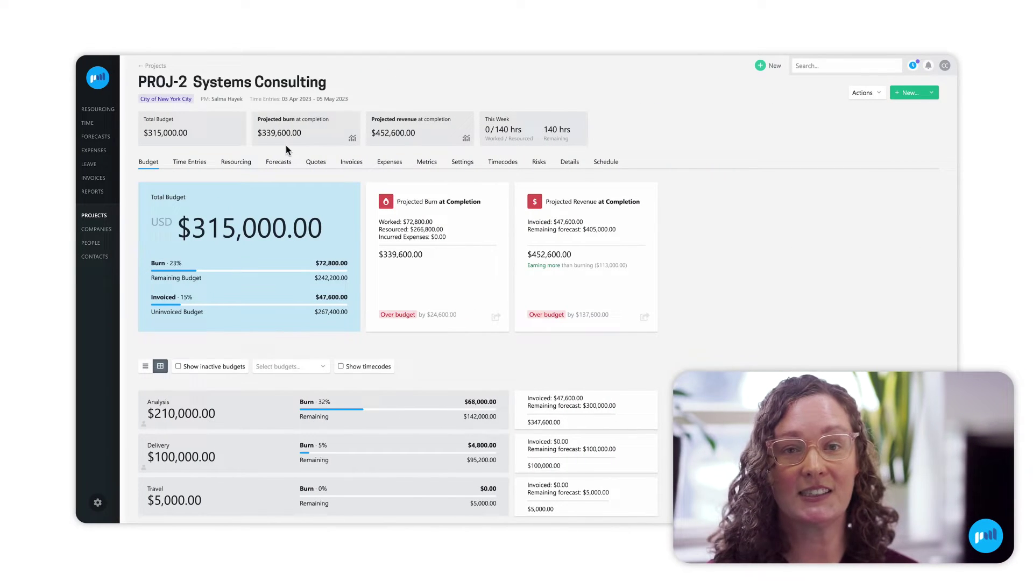
Open the PROJ-2 projected burn chart: $339,600 projected against the $315,000 budget.
click(294, 134)
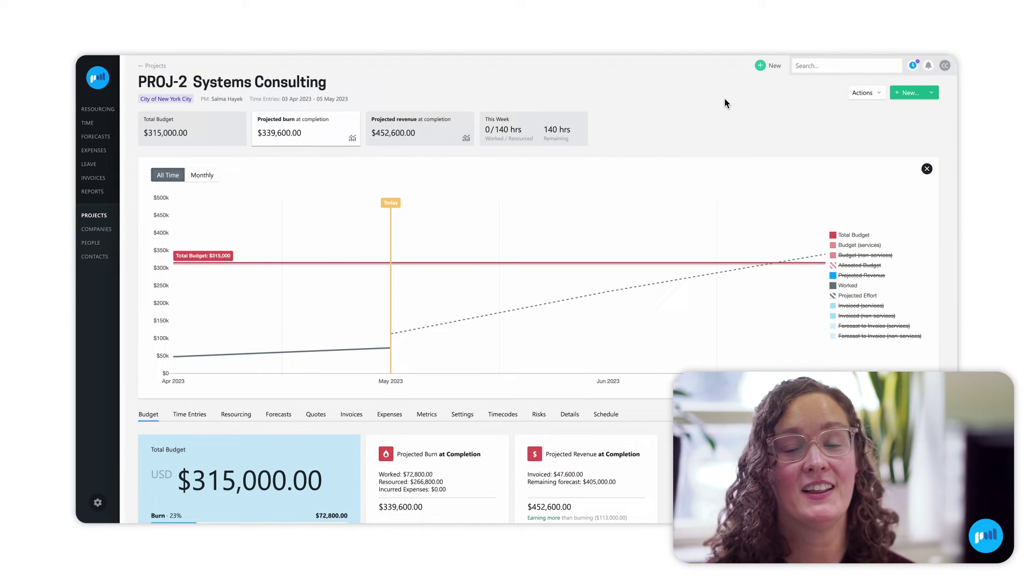
Create project 'Process Consulting' for Acme Corp., assign a project manager, and enable Budget Setup.
click(769, 66)
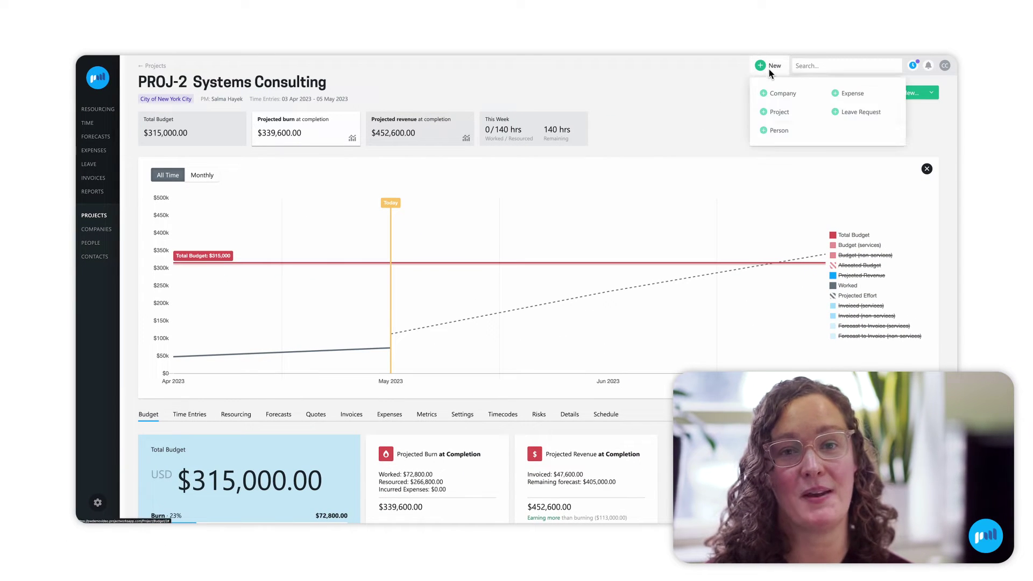
click(776, 111)
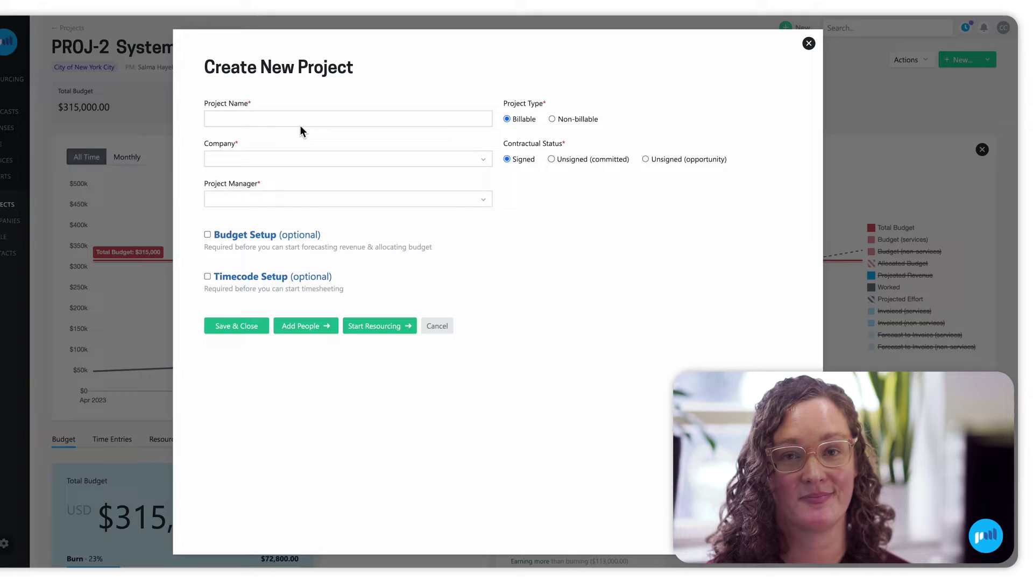
click(284, 117)
text(Proce)
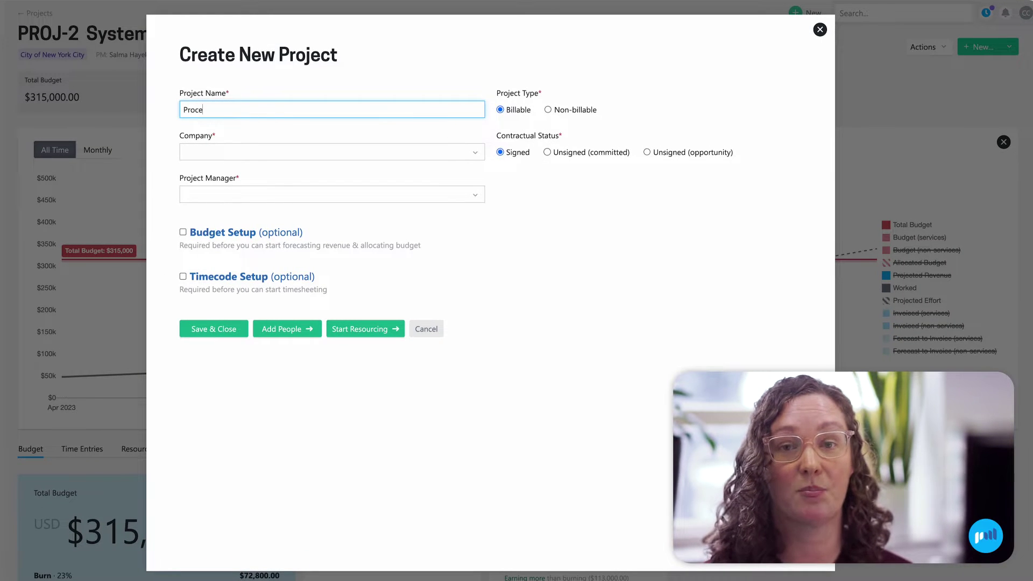
text(ss Consulting)
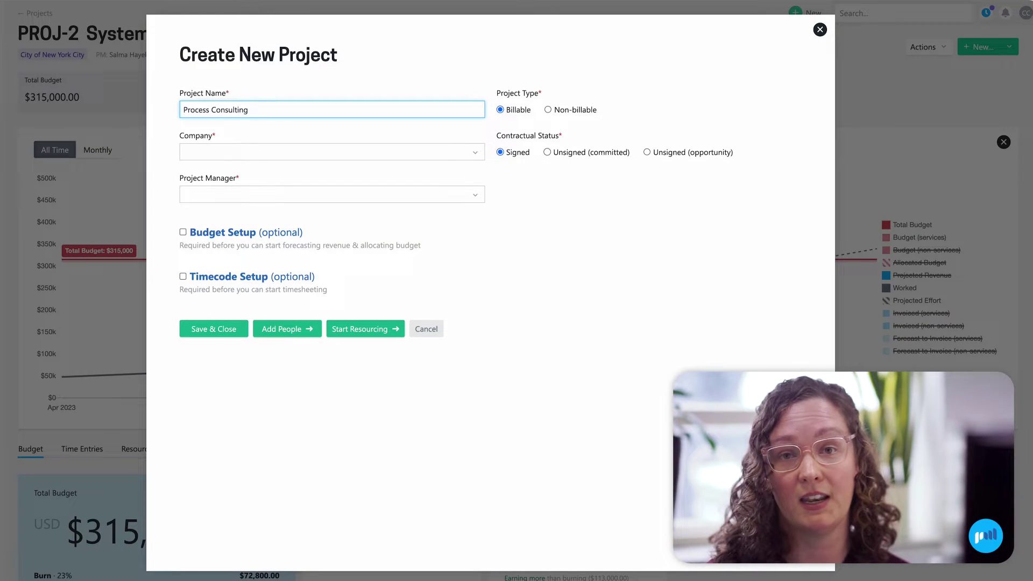
click(243, 154)
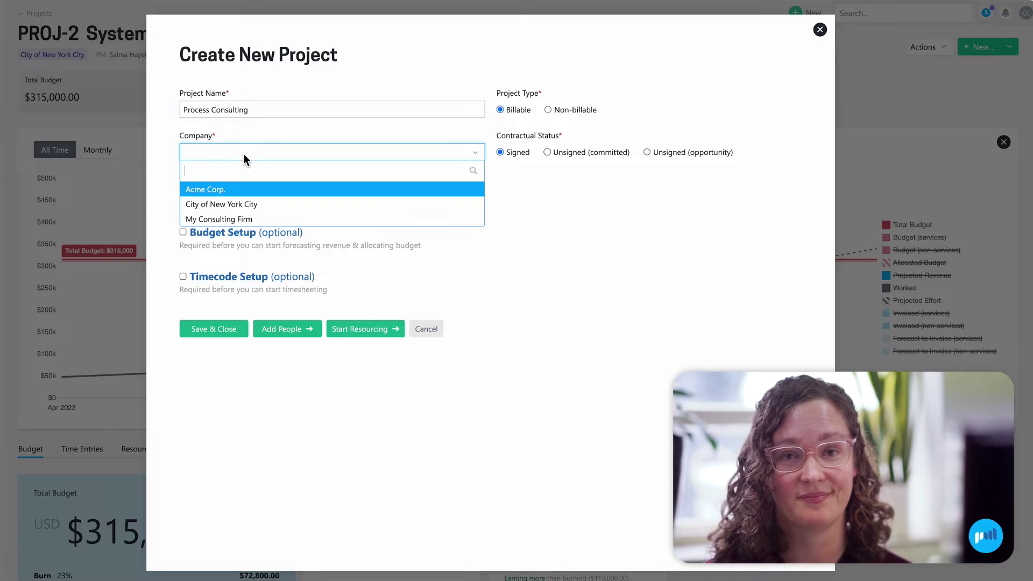
click(230, 189)
click(234, 192)
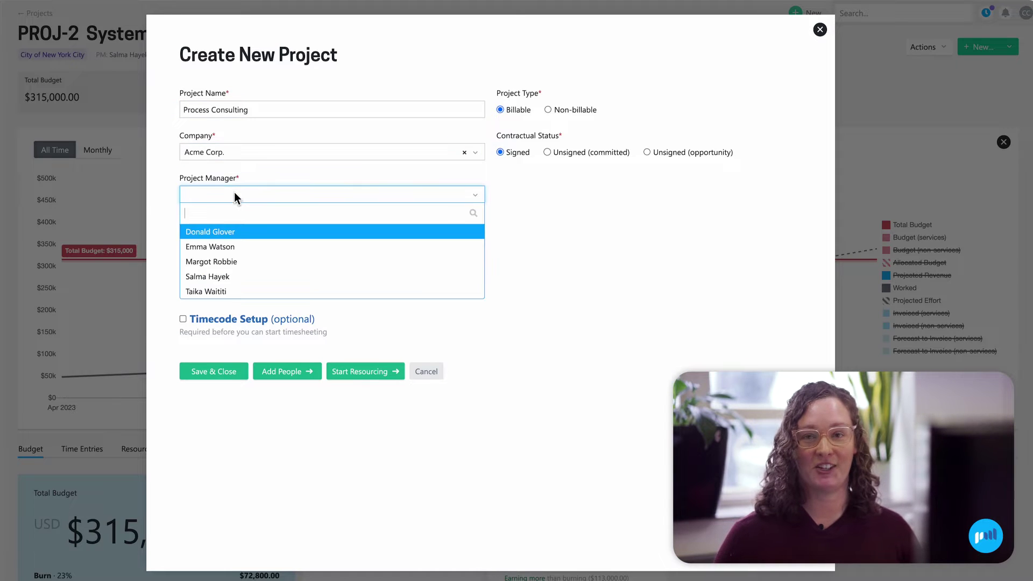
click(221, 276)
click(183, 275)
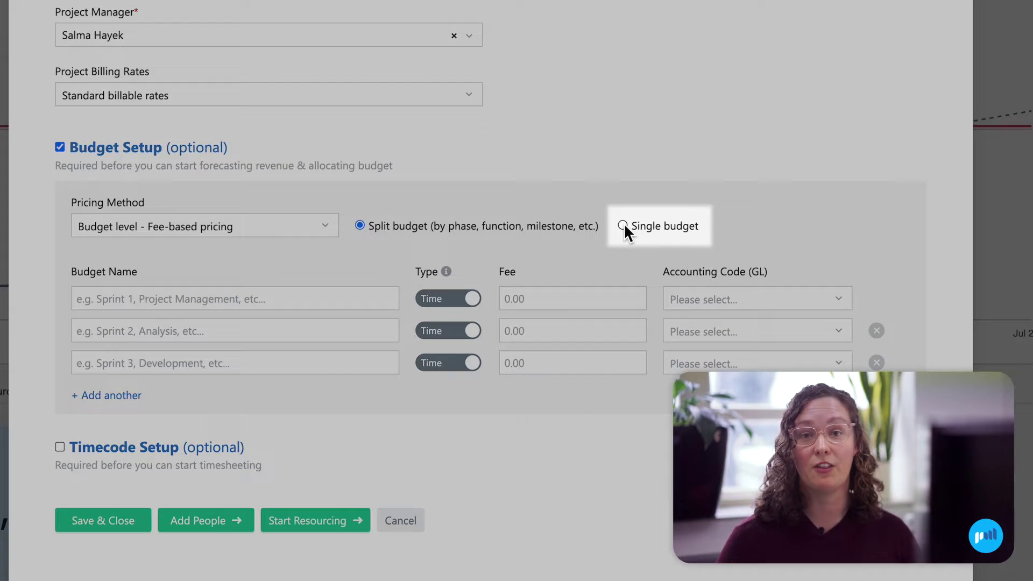
Keep the split budget with Budget level fee-based pricing.
click(612, 255)
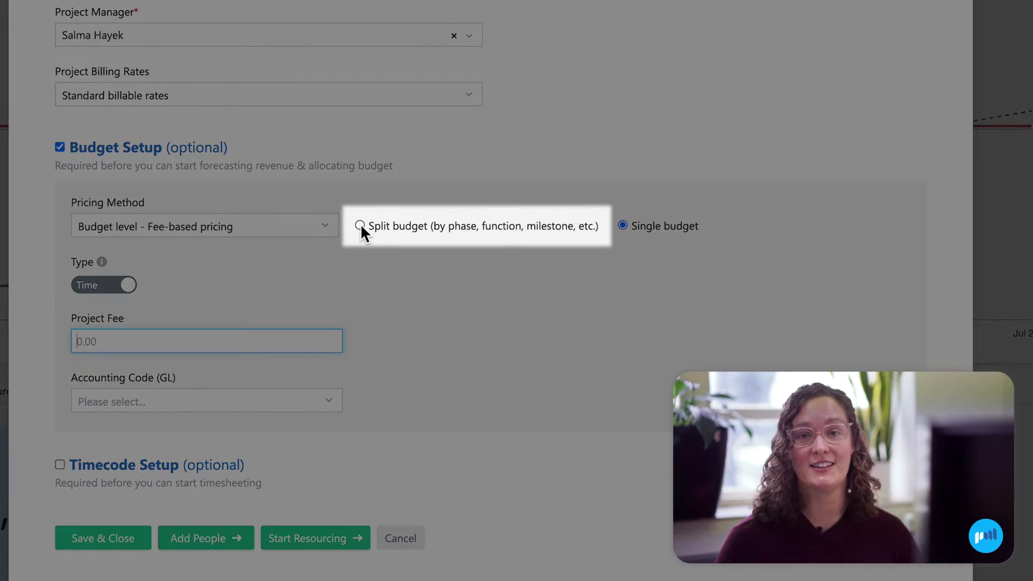
click(359, 225)
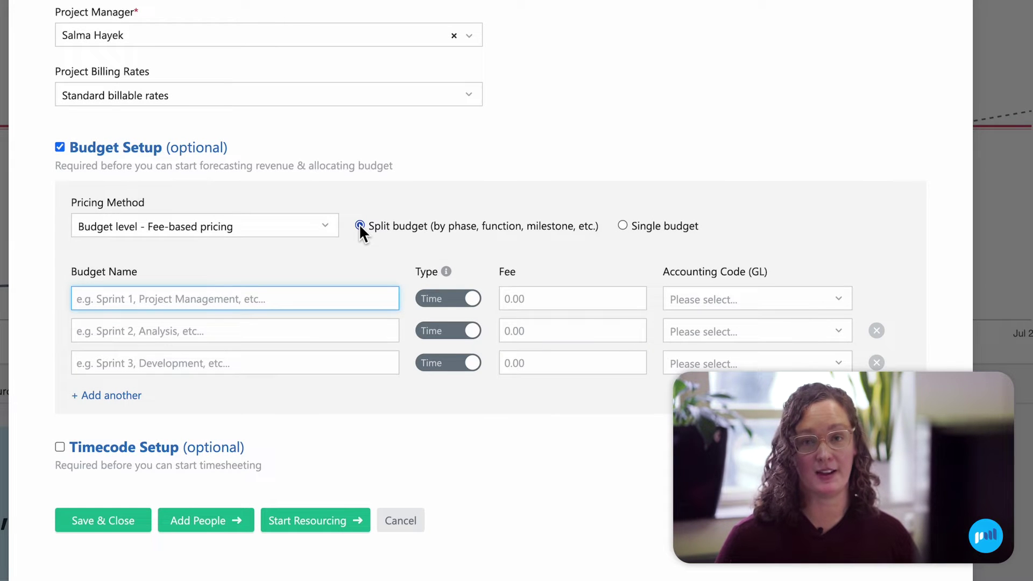
click(326, 225)
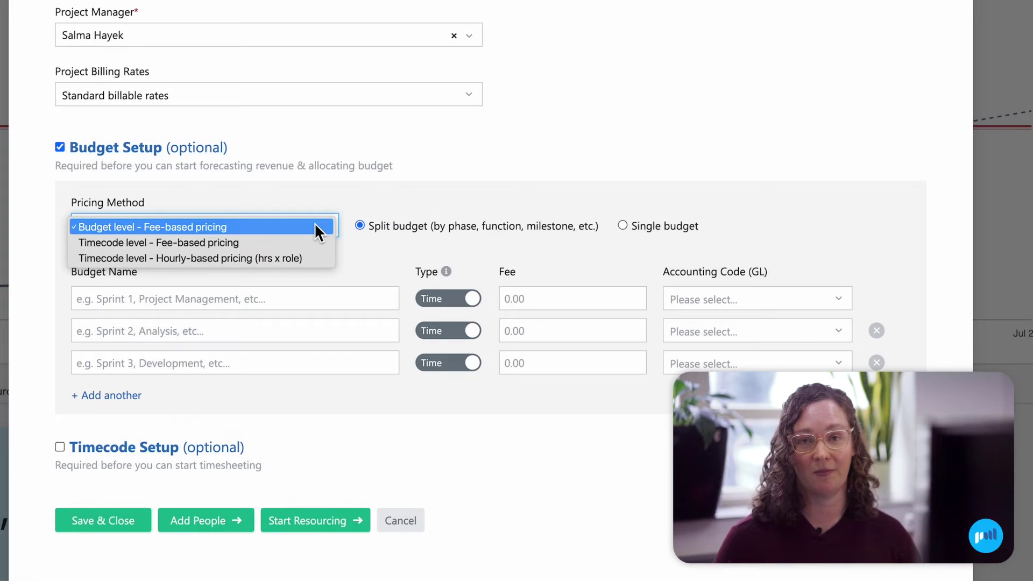
click(315, 226)
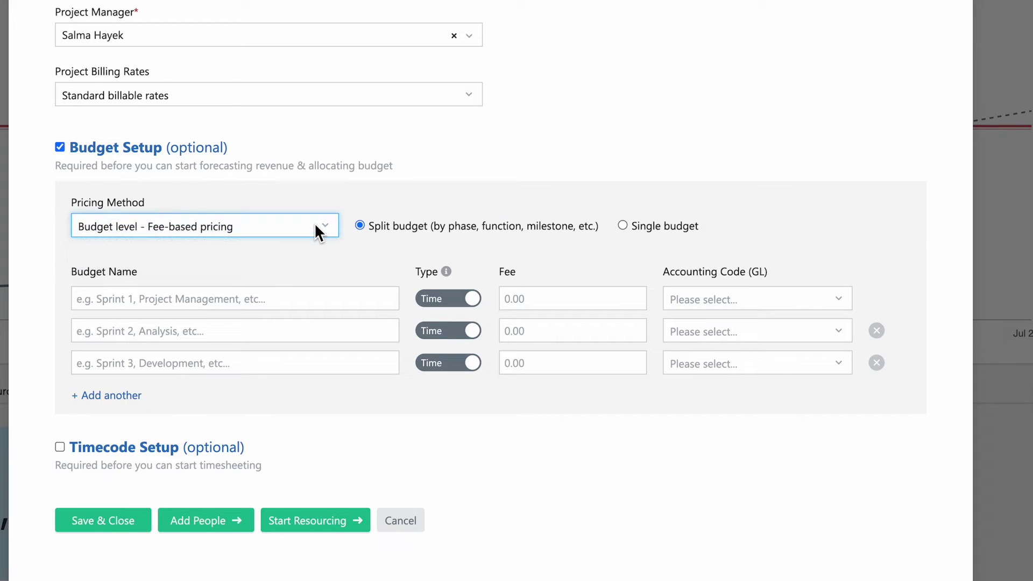
Add budget lines Phase 1 (10000) and Phase 2 (15000), both coded Sales (200).
click(276, 294)
text(Phase 1)
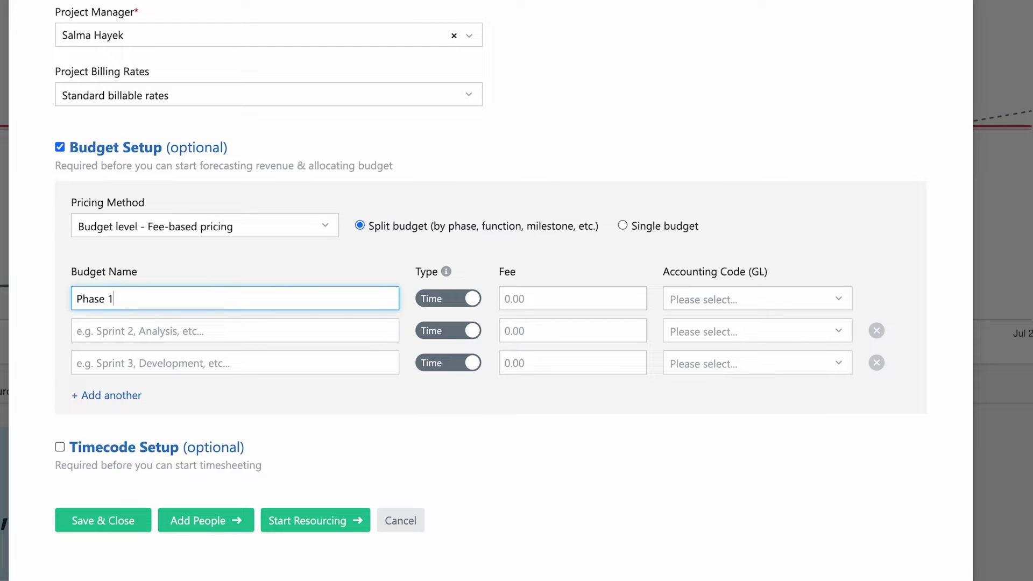
click(627, 301)
text(10000)
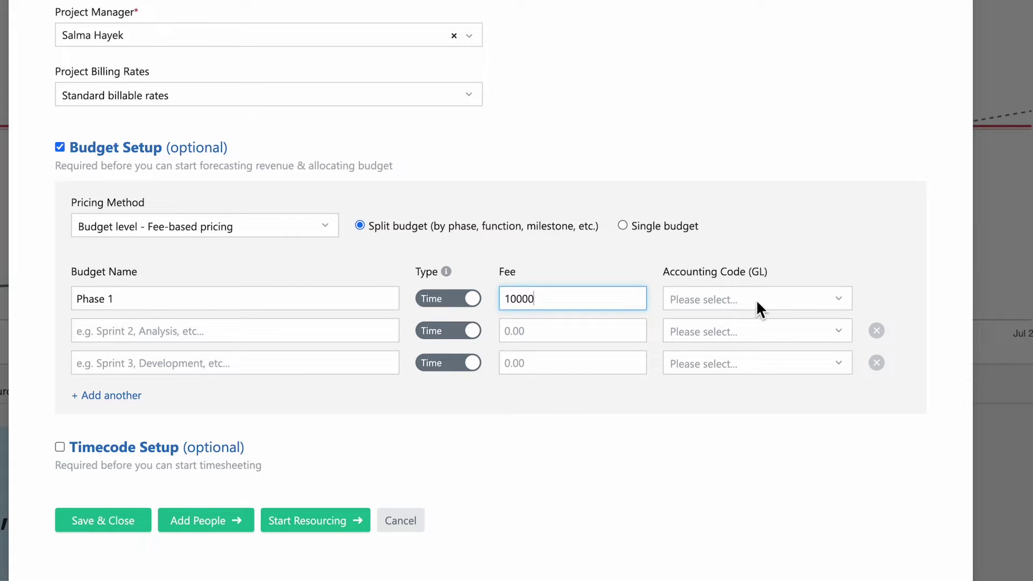
click(755, 301)
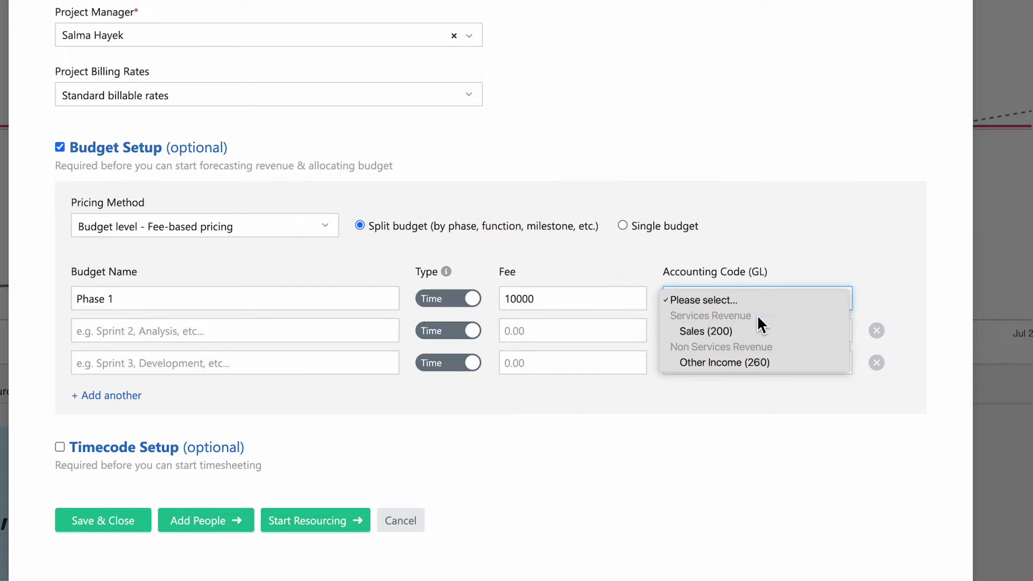
click(753, 330)
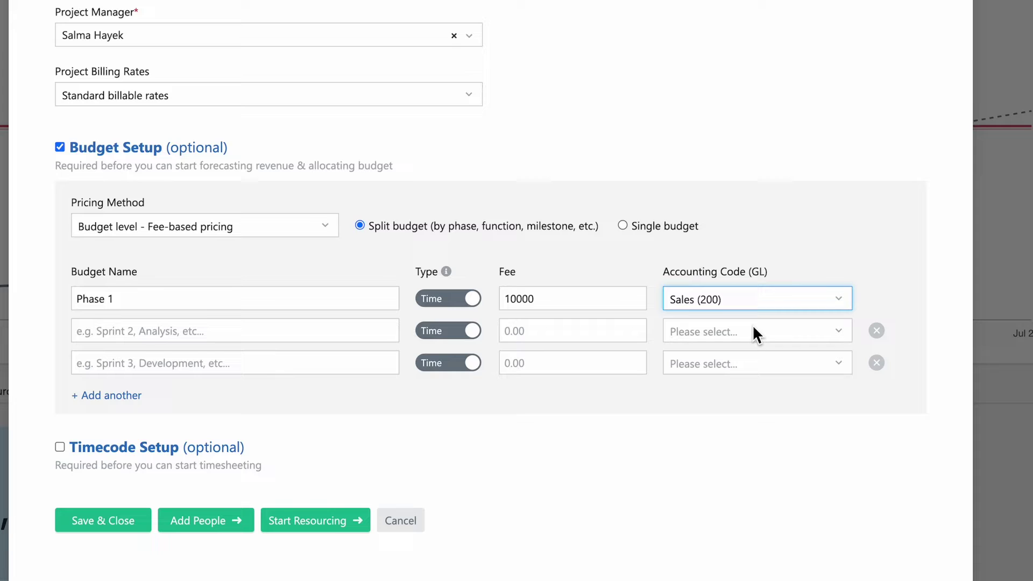
click(331, 325)
text(Phas)
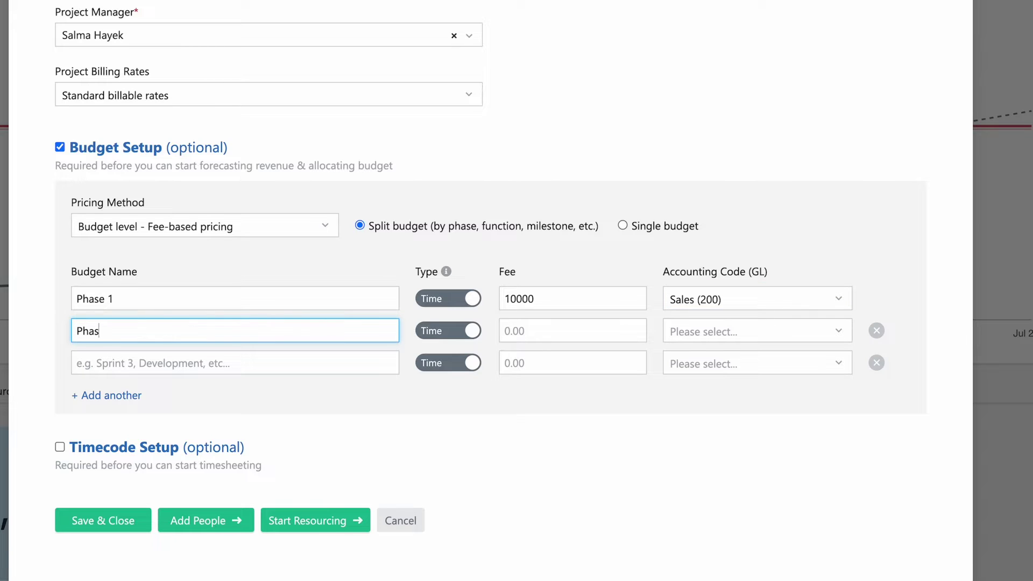
text(e 2)
click(557, 329)
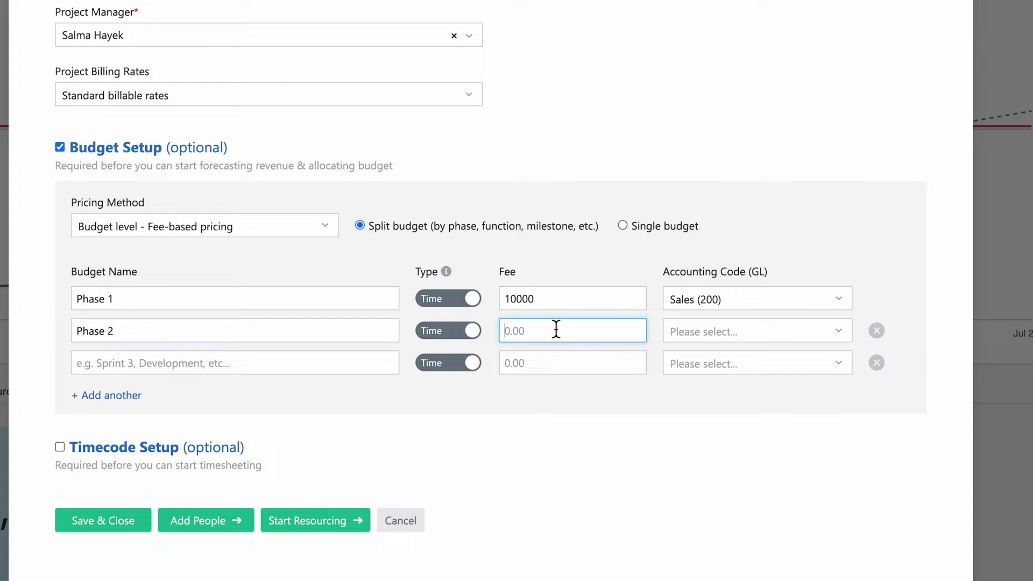
text(15000)
click(701, 334)
click(702, 360)
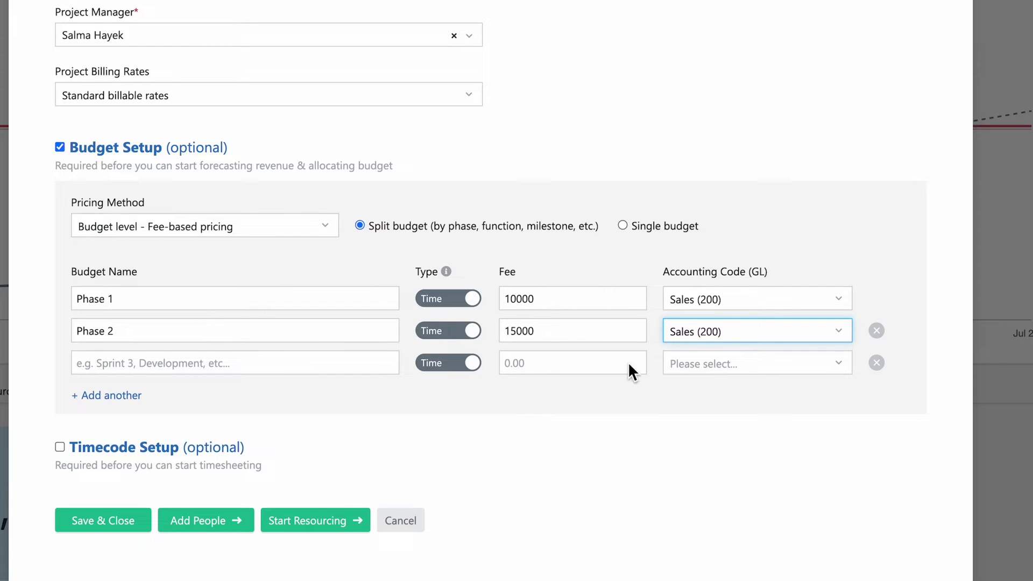
Add an Expenses-type line 'Expenses' of 5000 coded Other Income (260).
click(322, 360)
text(Expenses)
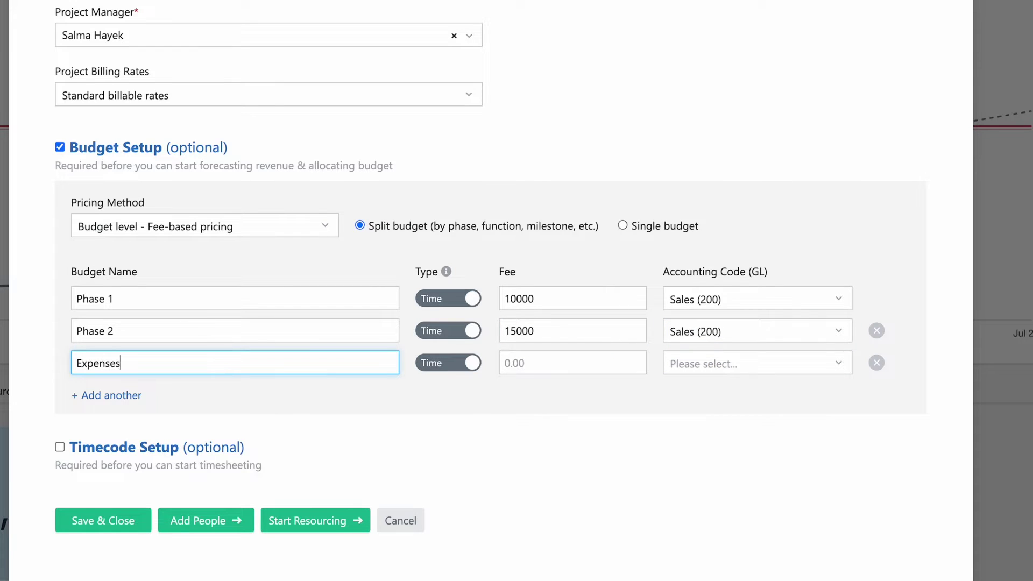
click(447, 360)
click(523, 360)
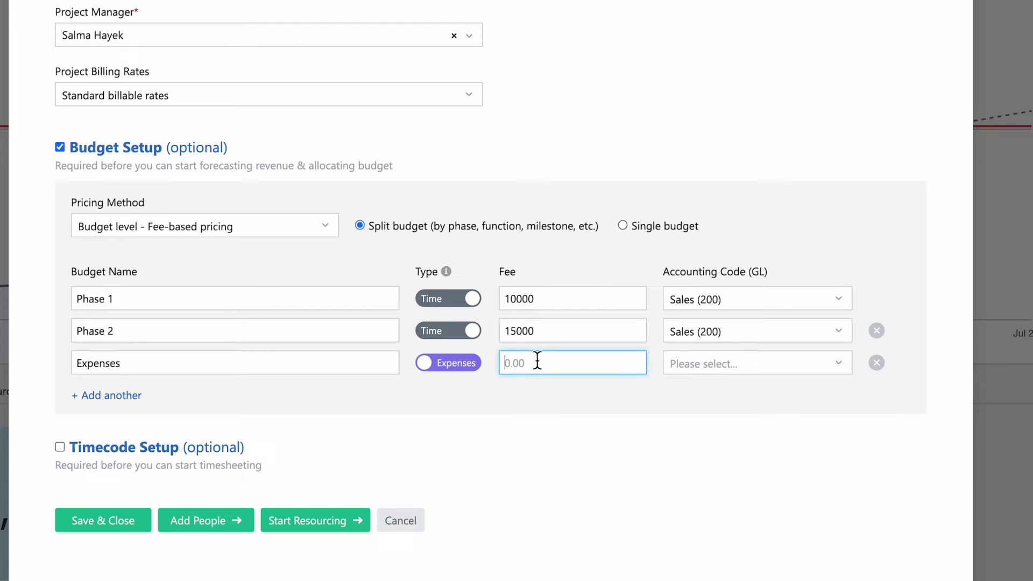
text(5000)
click(792, 358)
click(767, 425)
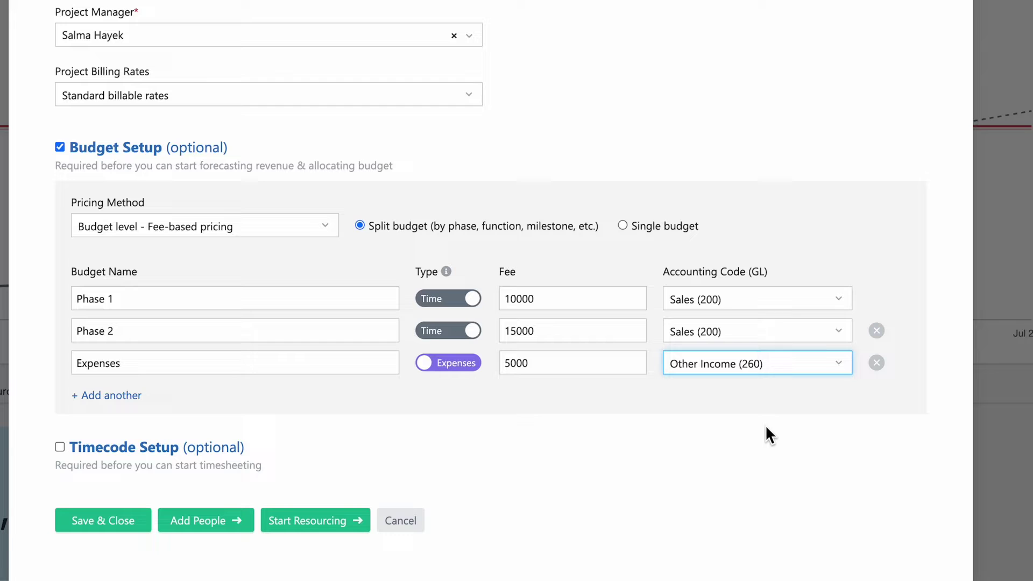
Enable timecode setup and add Task 1 and Task 2 under Phase 1, Task 1 under Phase 2.
scroll(765, 427, down, 1)
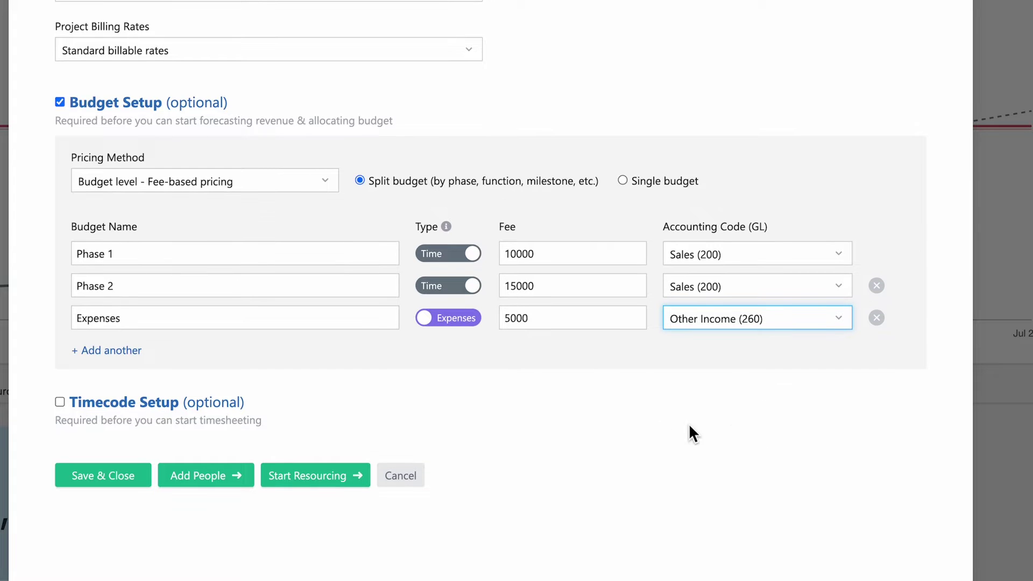
click(139, 405)
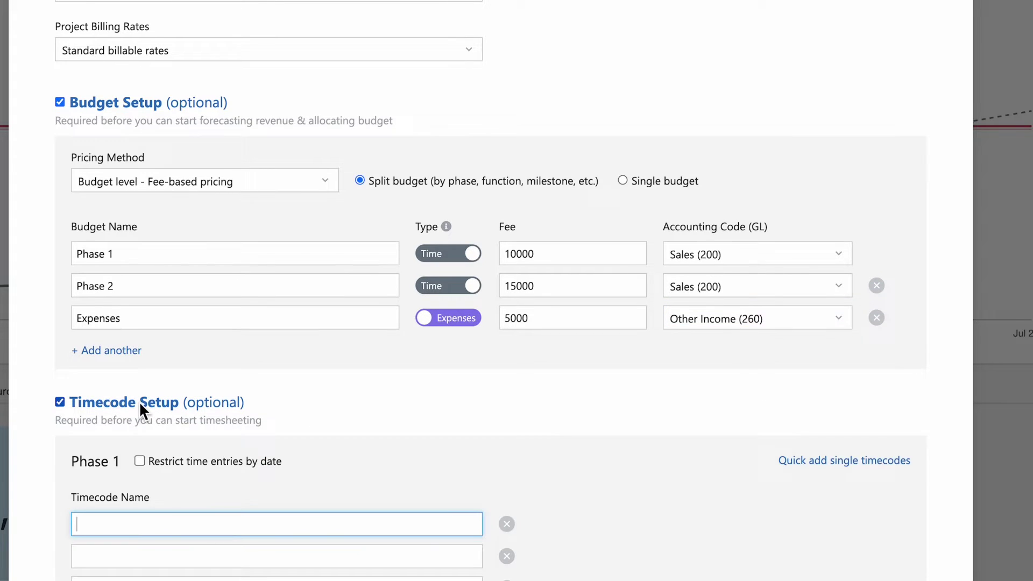
scroll(140, 404, down, 2)
scroll(138, 401, down, 3)
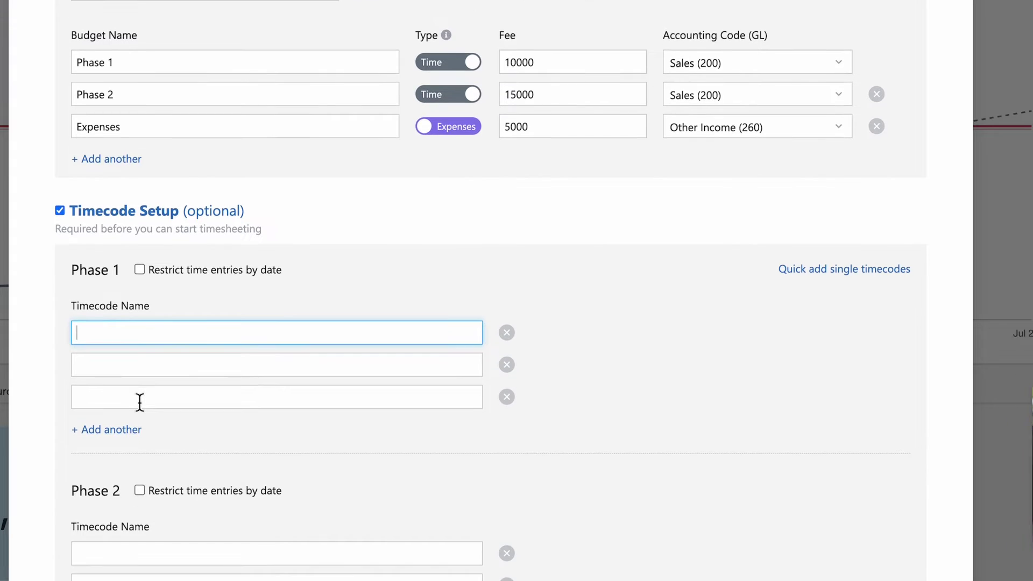
text(Task 1)
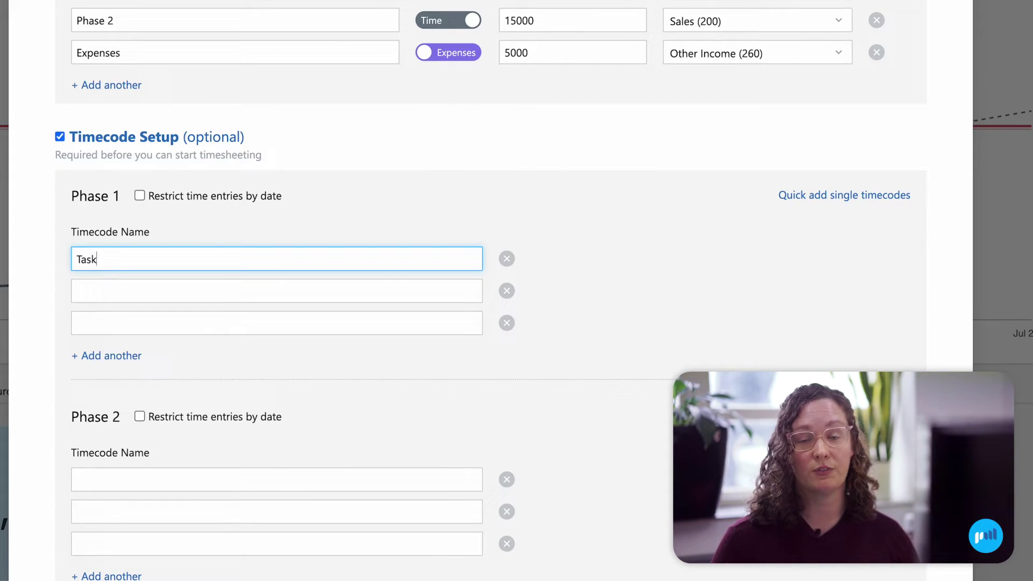
click(137, 296)
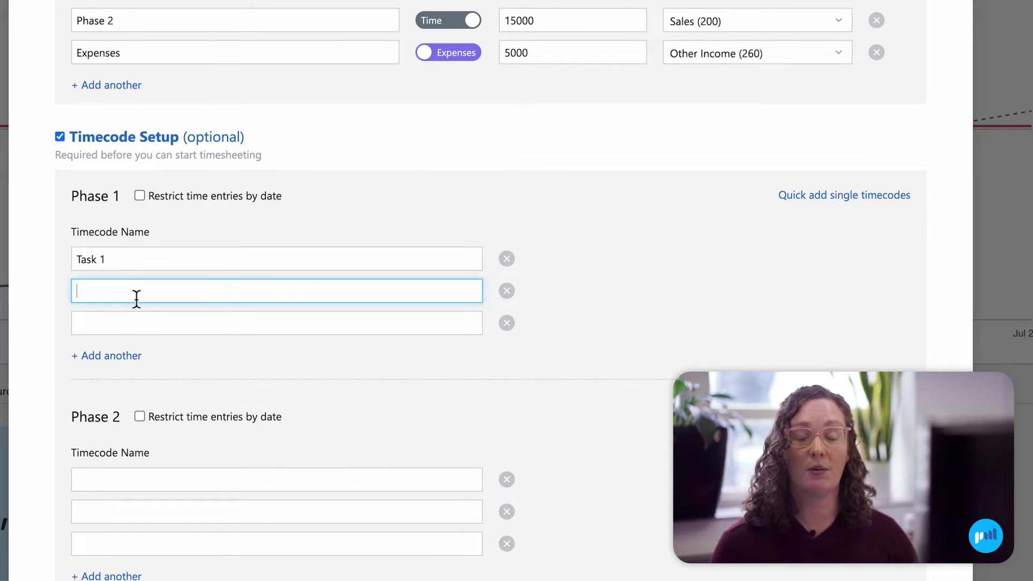
text(Task 2)
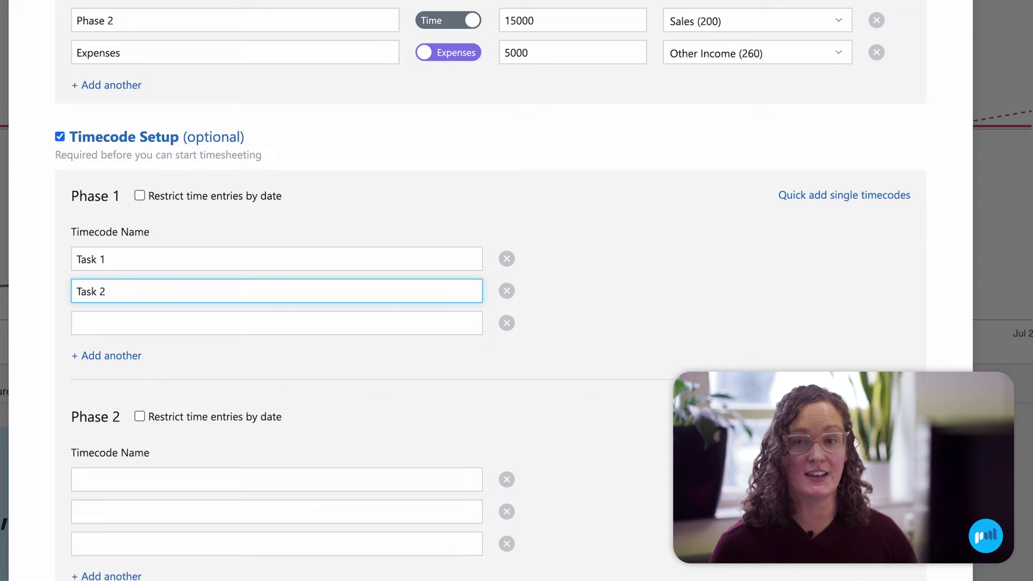
scroll(141, 301, down, 6)
click(157, 118)
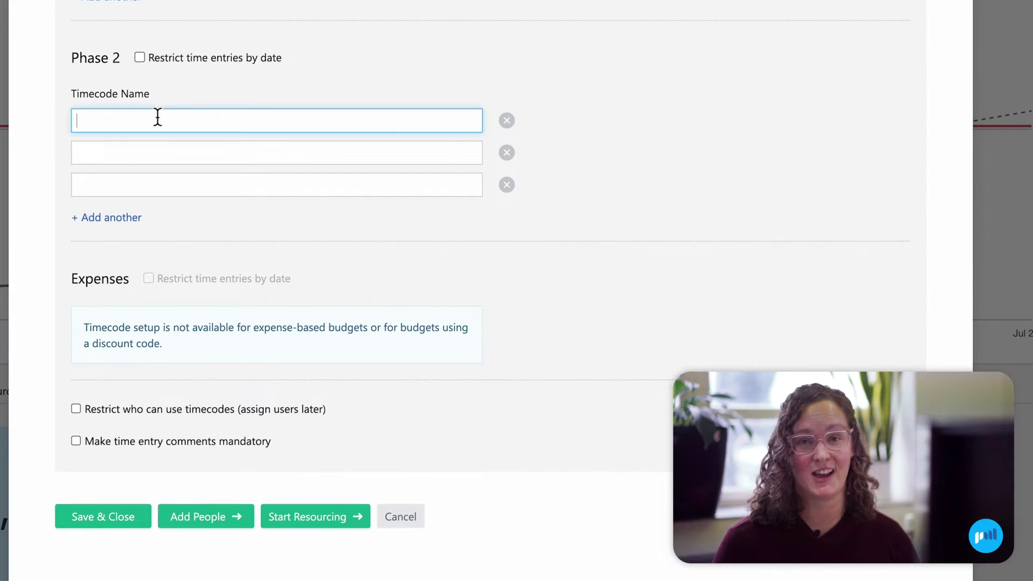
text(Task 1)
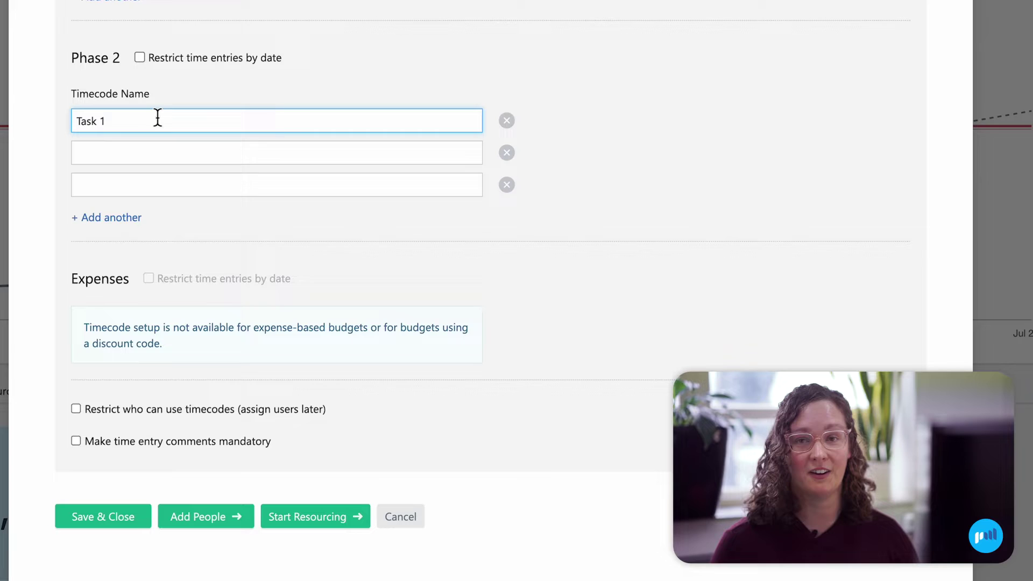
scroll(156, 118, down, 1)
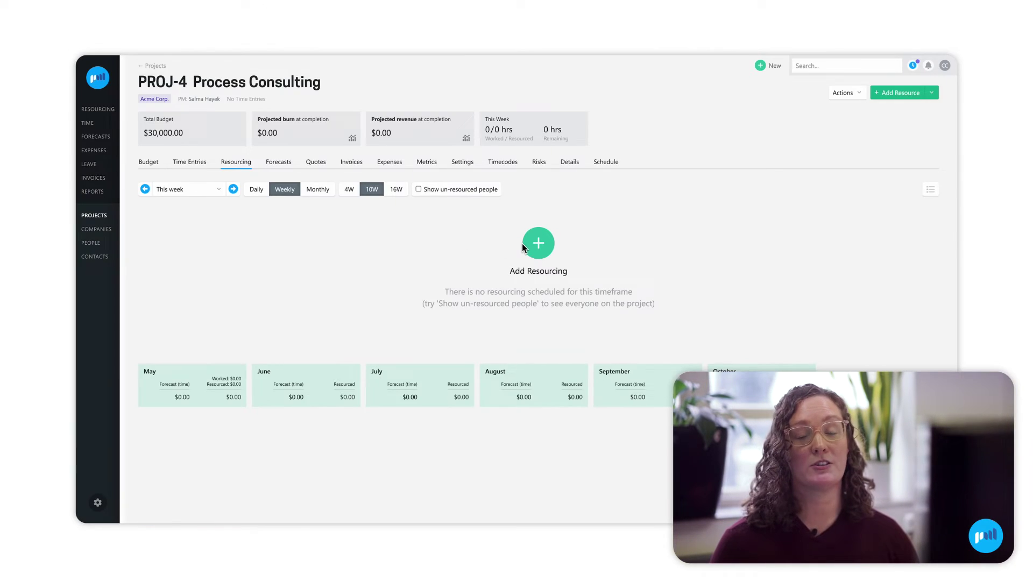
Add the managing director as a resource on the project.
click(544, 245)
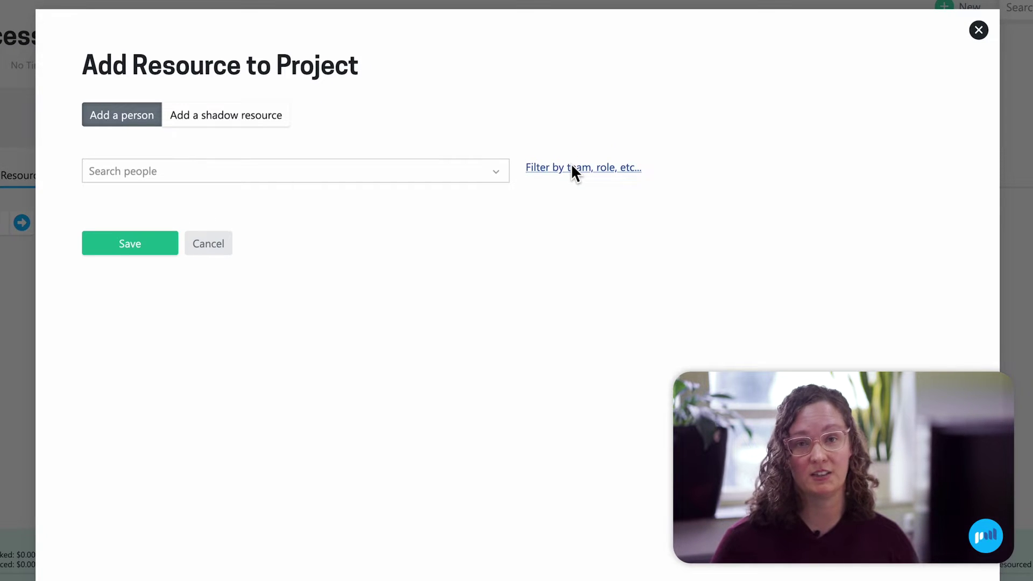
click(575, 171)
click(500, 249)
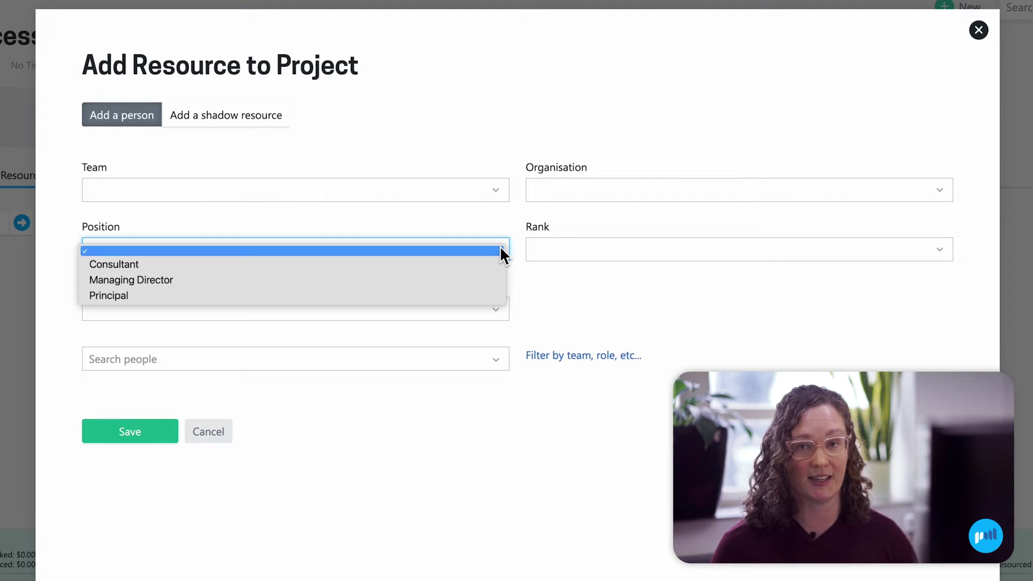
click(500, 250)
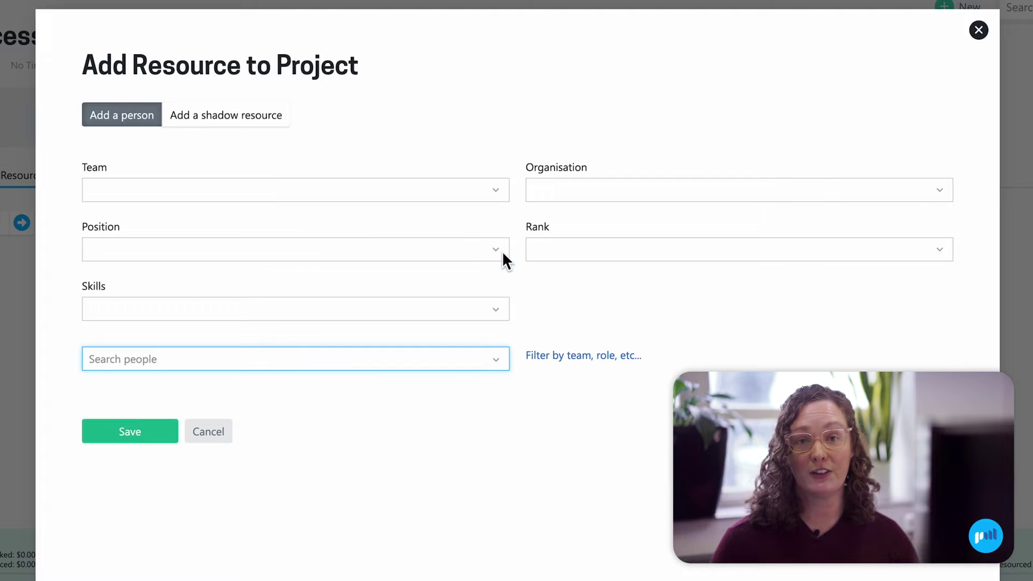
click(499, 310)
click(499, 311)
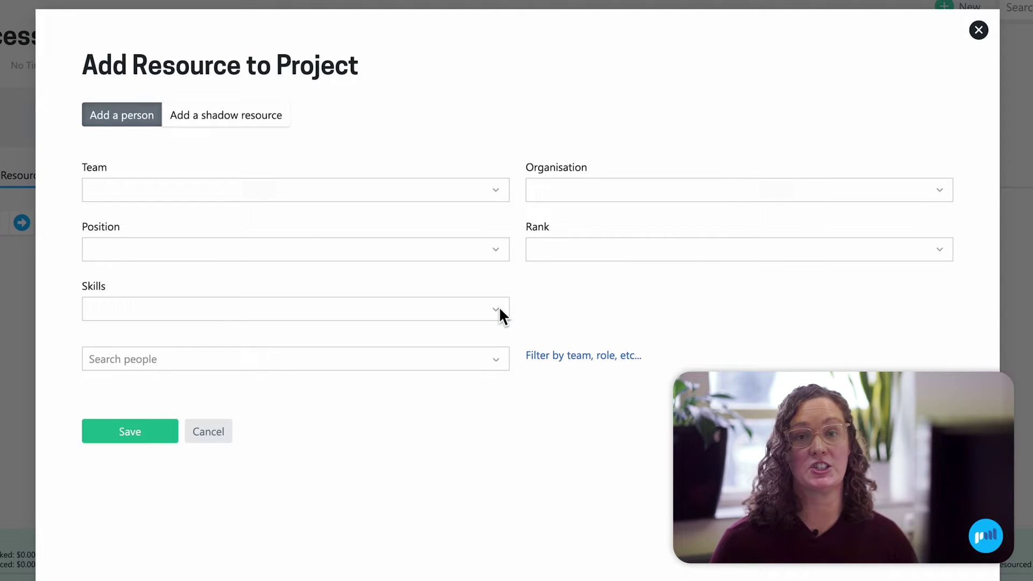
click(497, 357)
scroll(455, 463, down, 3)
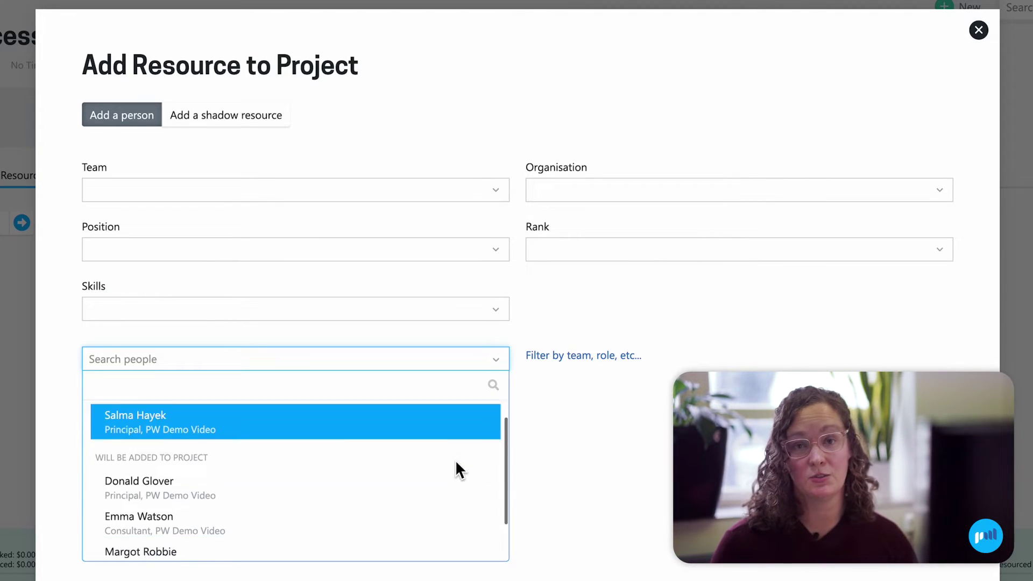
click(426, 541)
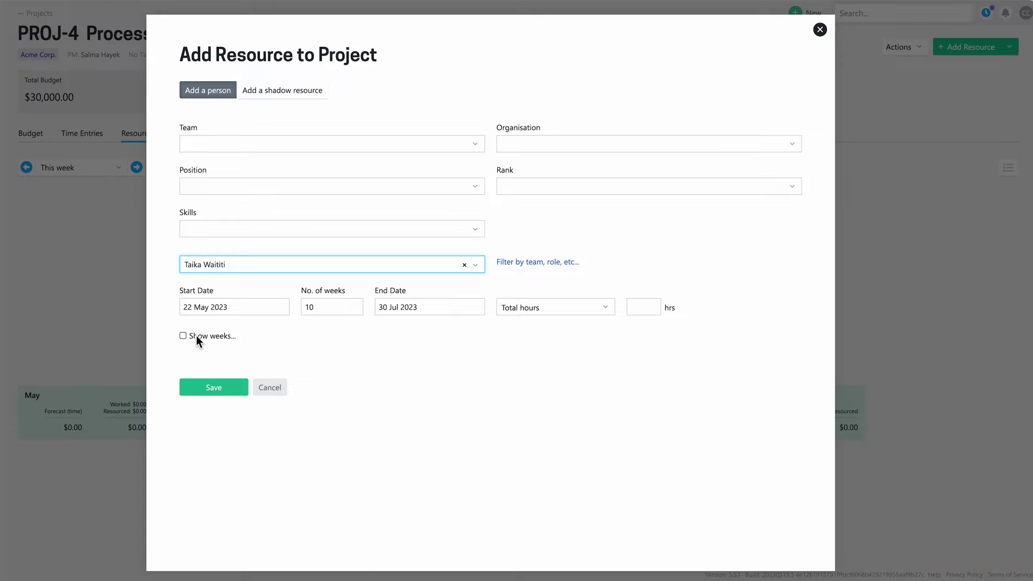
Fill the 12, 19 and 26 Jun weeks to capacity and save the booking.
click(193, 334)
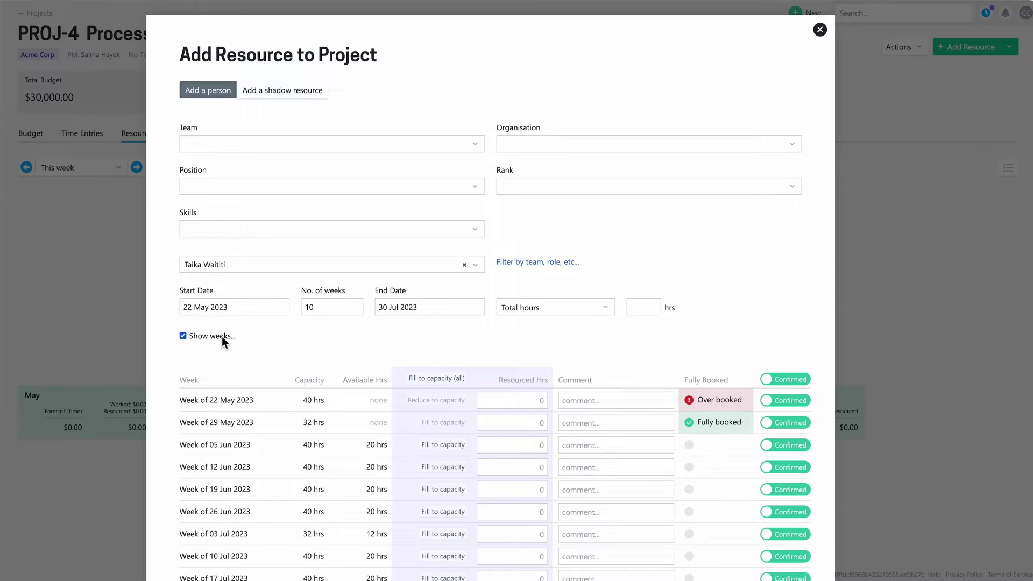
scroll(377, 343, down, 3)
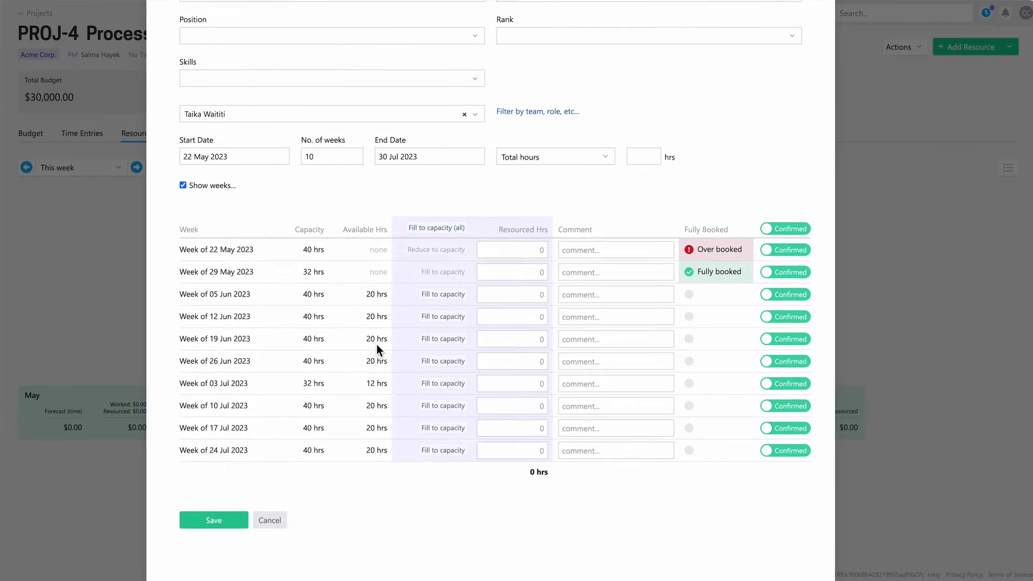
click(438, 316)
click(443, 338)
click(444, 359)
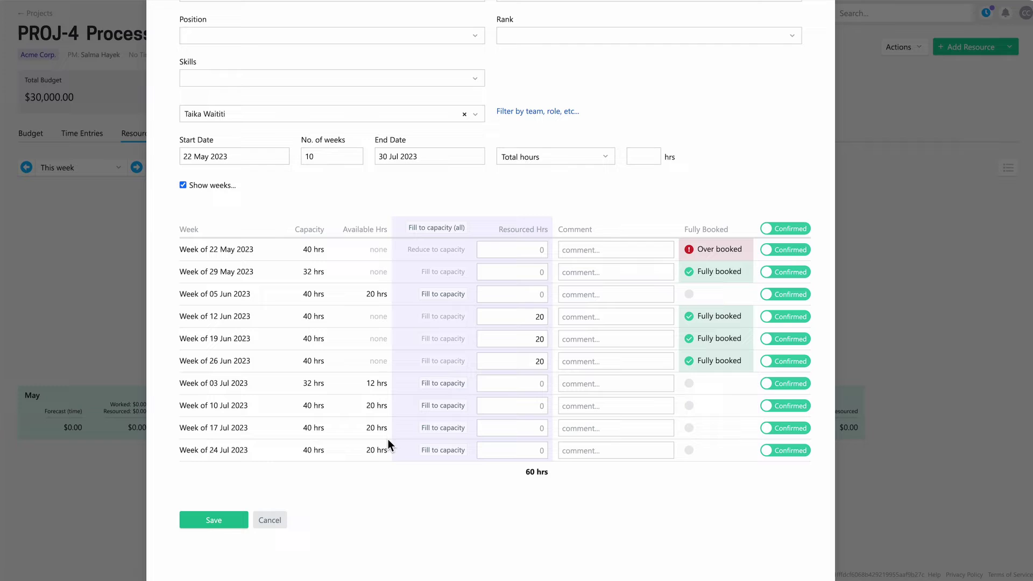
click(217, 520)
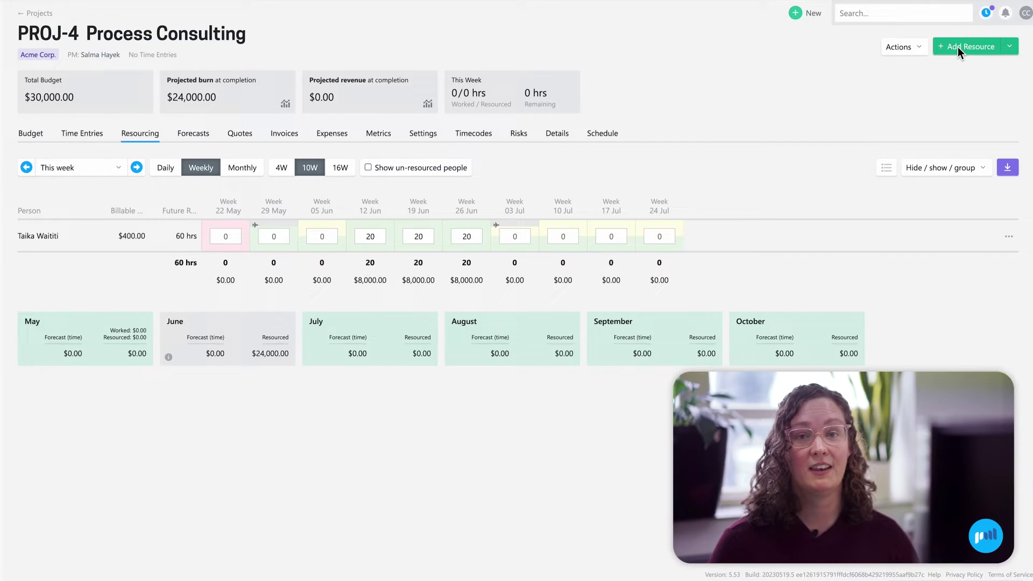
Add a shadow Consultant resource (Consulting team, PW Demo Video) for 100 hours.
click(957, 47)
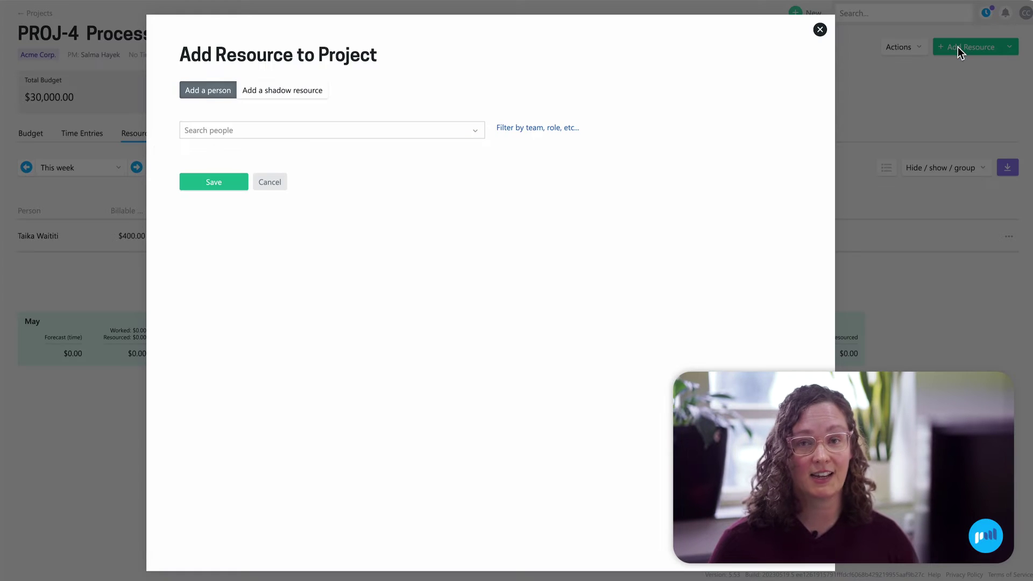
click(318, 90)
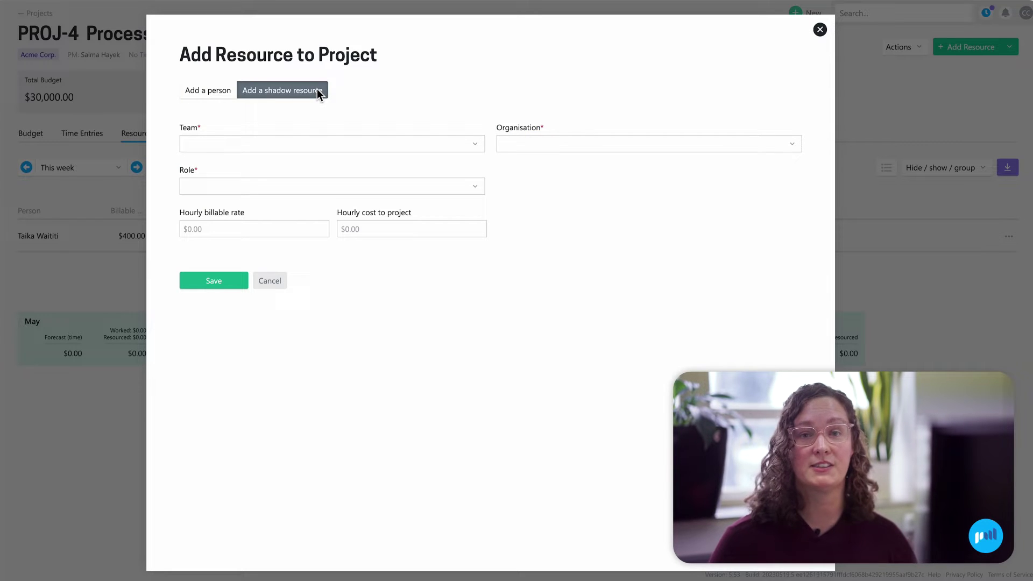
click(378, 144)
click(378, 152)
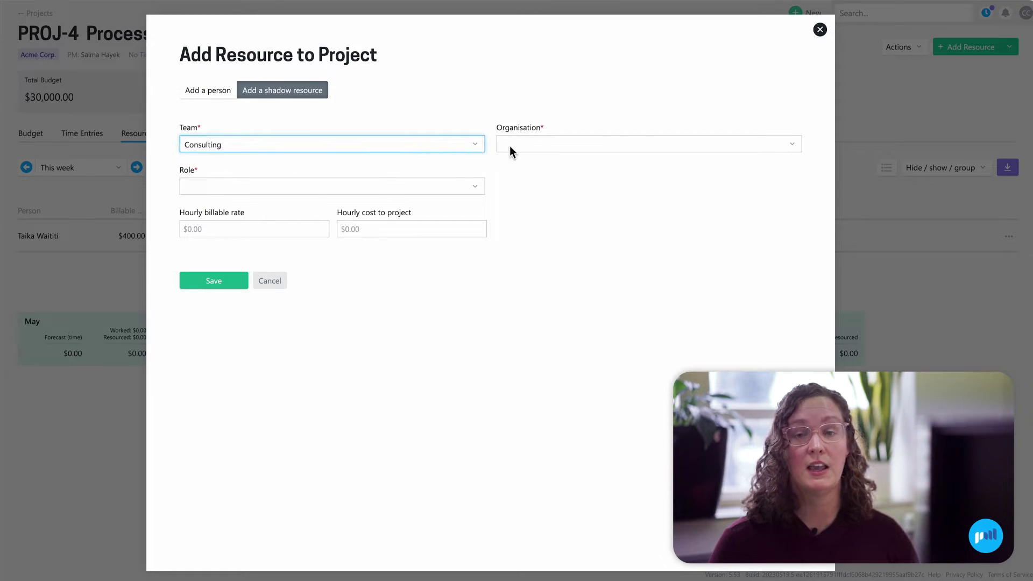
click(533, 143)
click(532, 153)
click(430, 186)
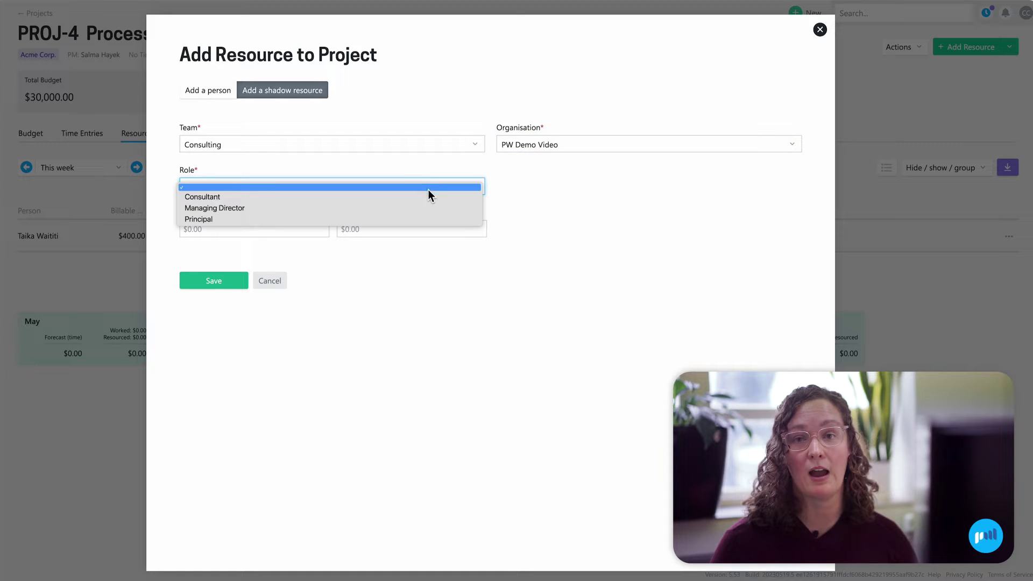
click(420, 197)
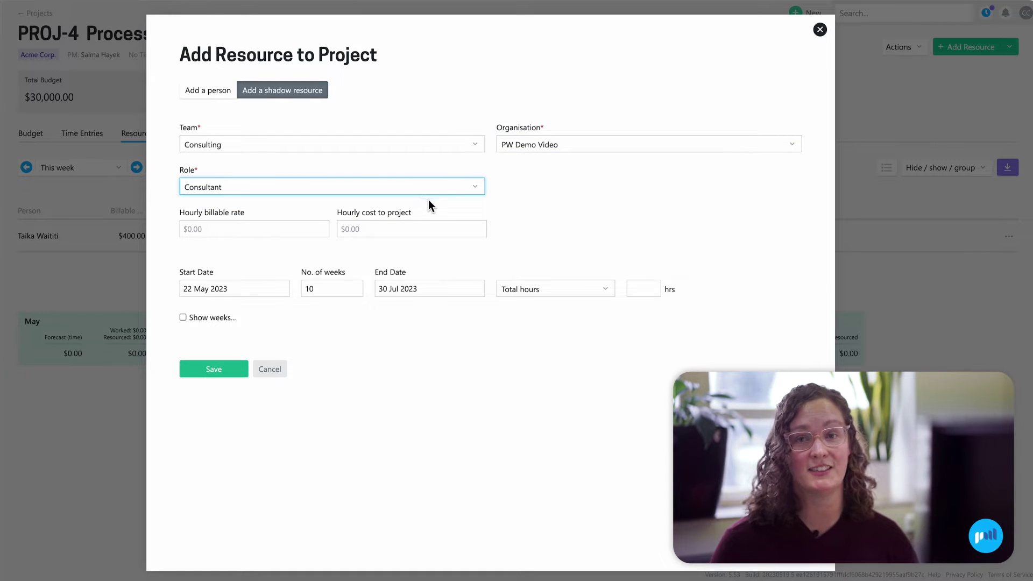
click(644, 288)
text(10)
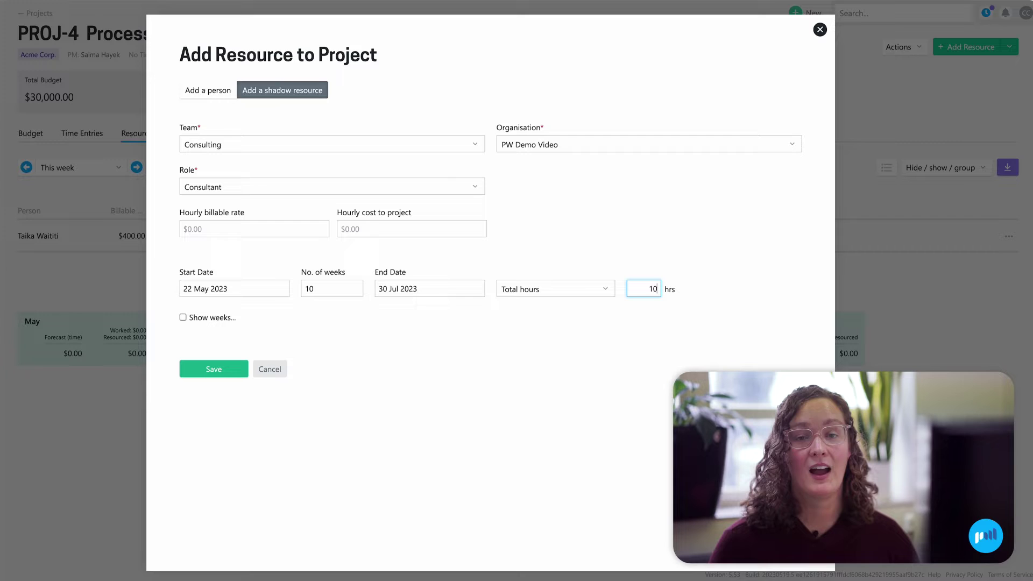
text(0)
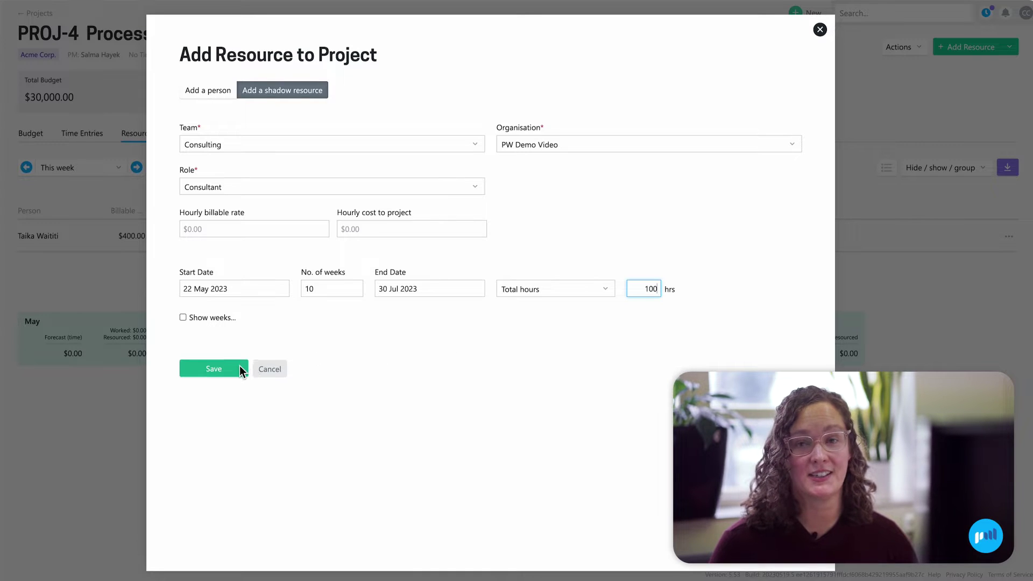
click(238, 365)
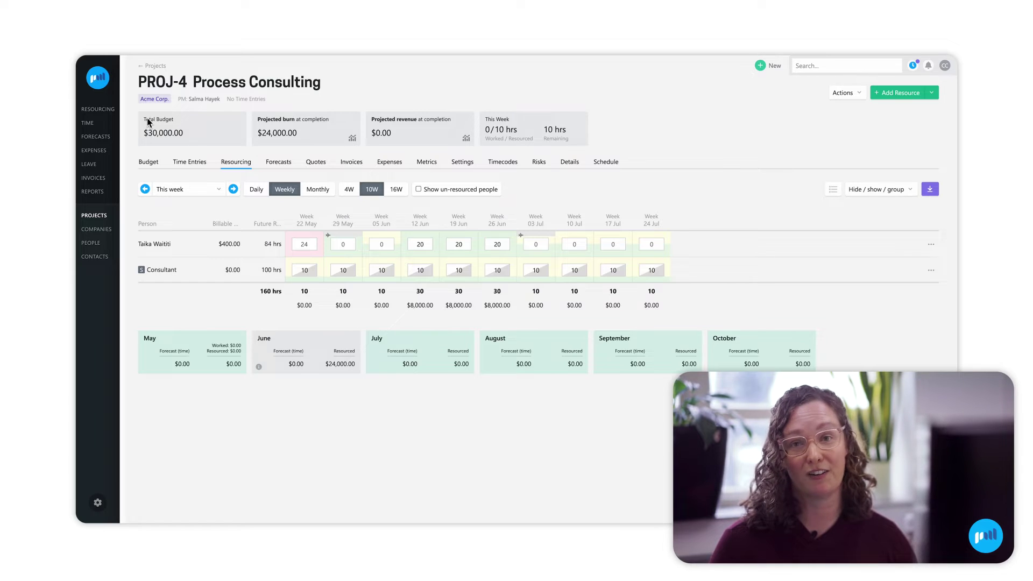
Show the Resourcing flyout menu after reviewing the 160-hour PROJ-4 resourcing grid.
mouse_move(110, 110)
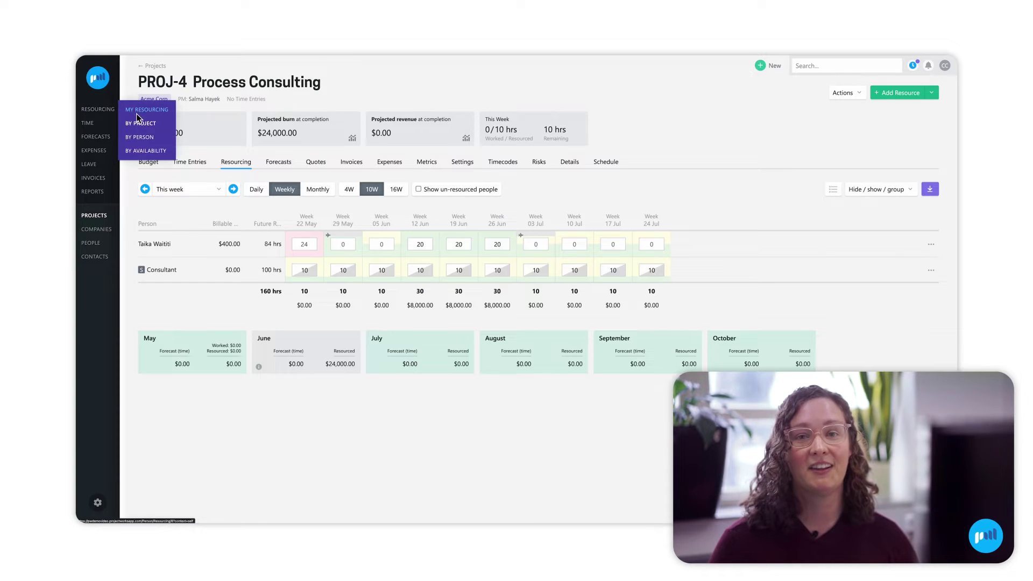
Open Resource Booking By Availability and review the Consulting team rows and totals.
click(142, 152)
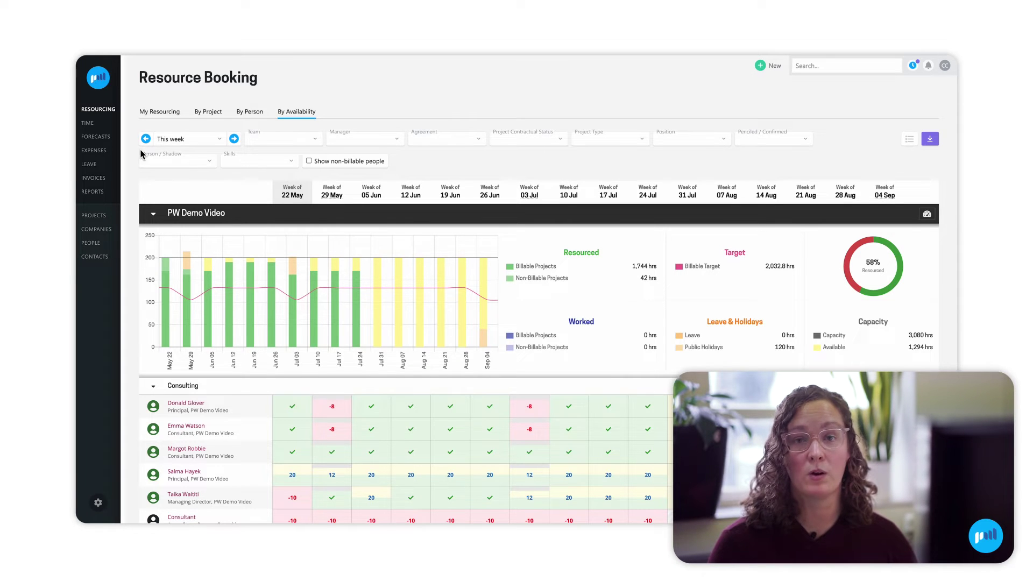
scroll(132, 155, down, 2)
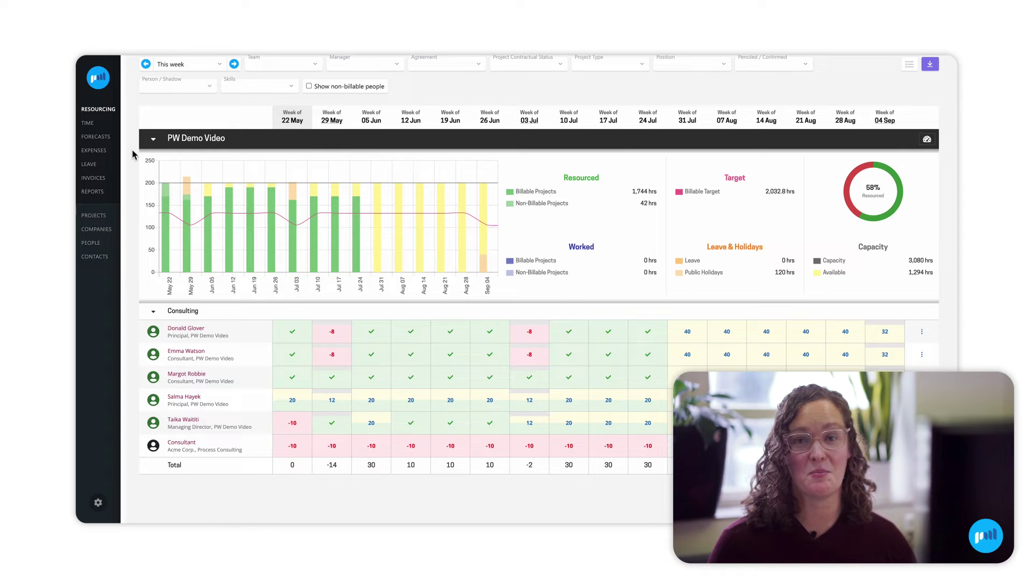
scroll(131, 149, up, 2)
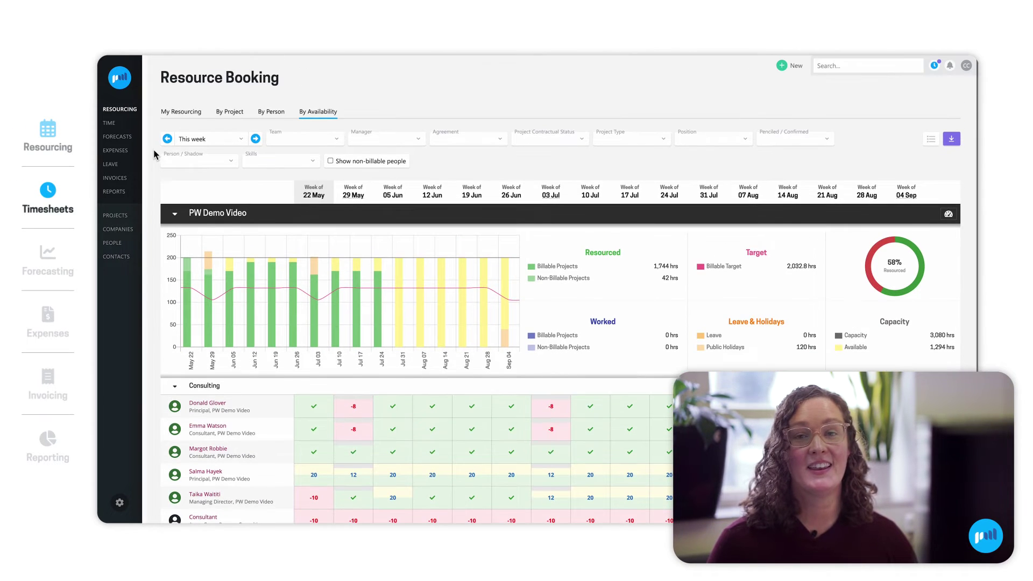
Add PROJ-4 Process Consulting to My Timesheet and pin its row.
mouse_move(111, 123)
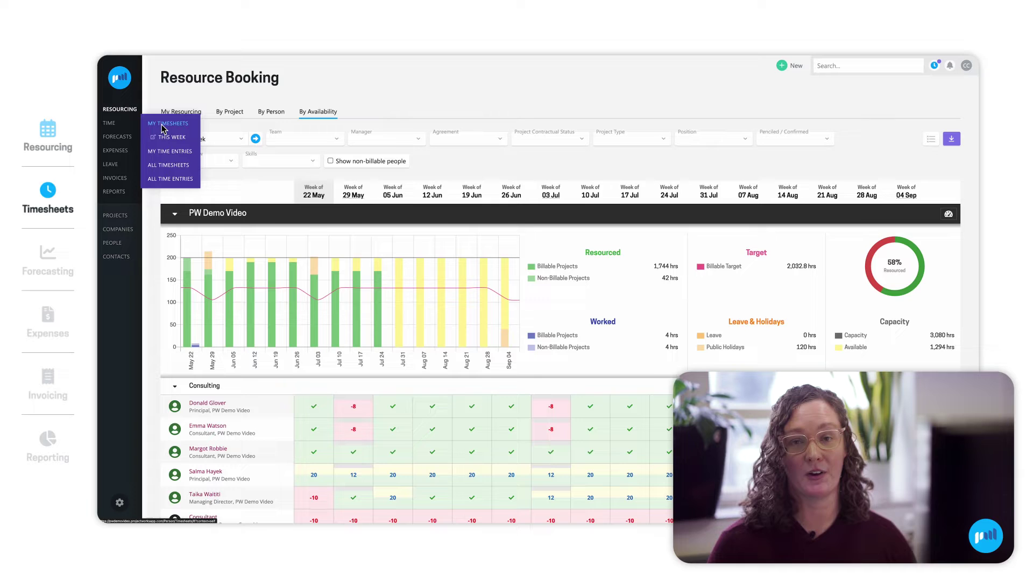
click(161, 128)
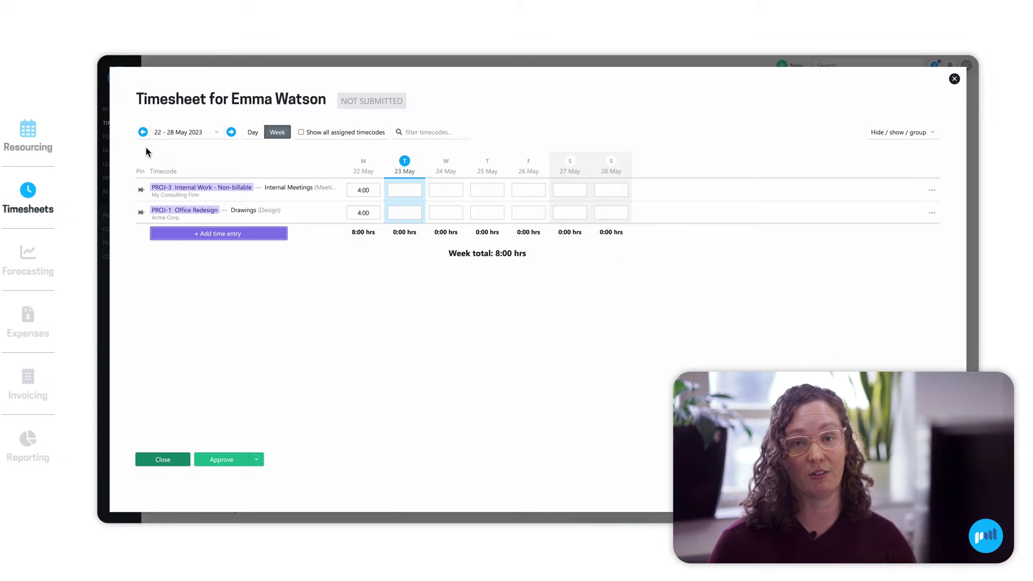
click(219, 233)
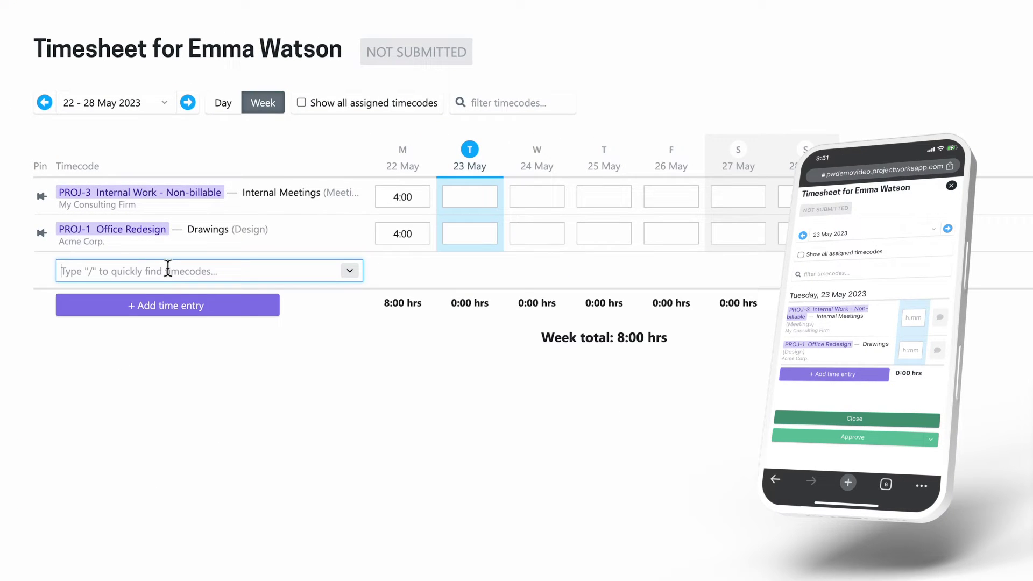
text(Proc)
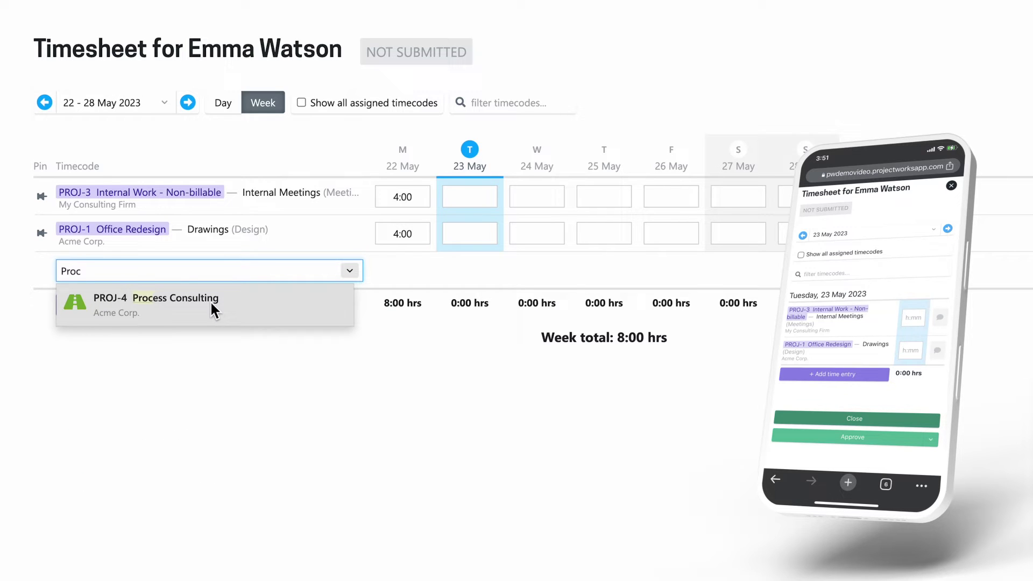
click(210, 300)
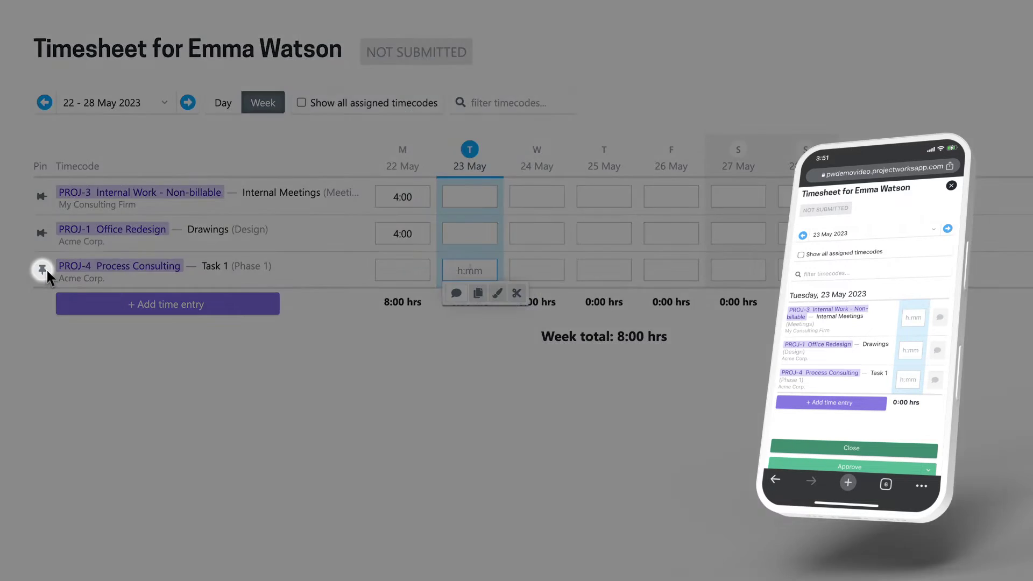
click(42, 269)
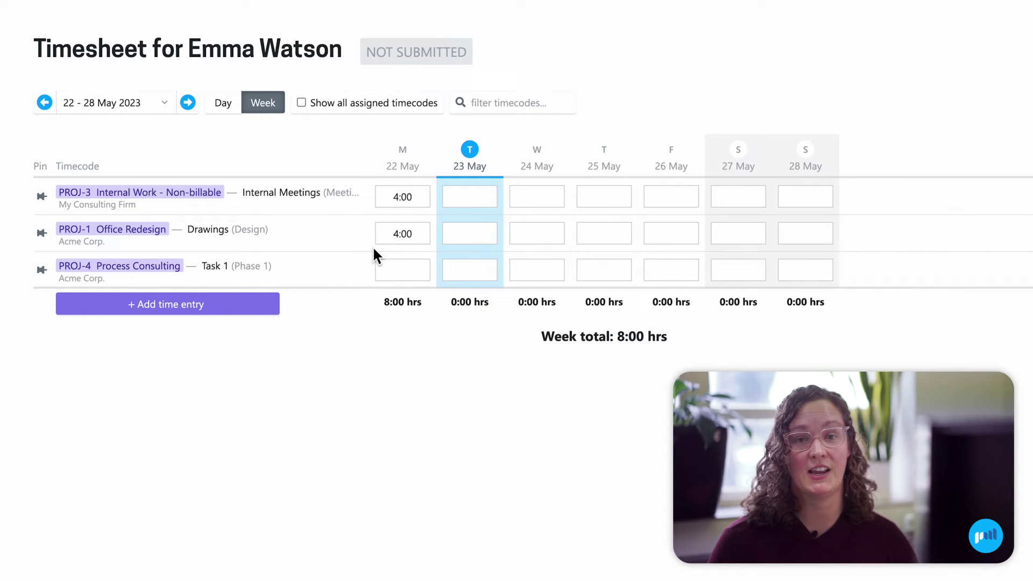
Log 4 hours on 23 May for Process Consulting.
click(469, 271)
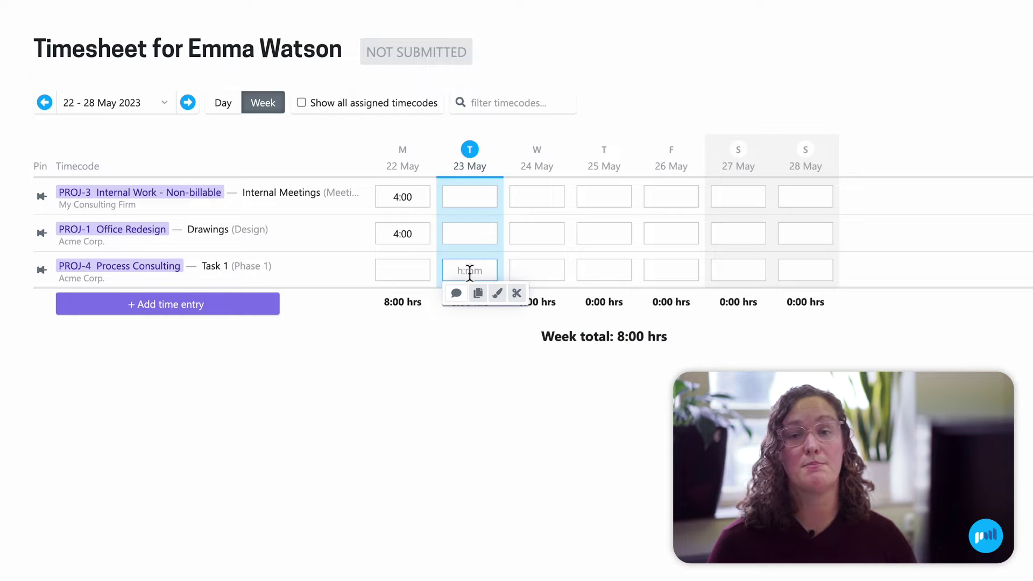
text(4)
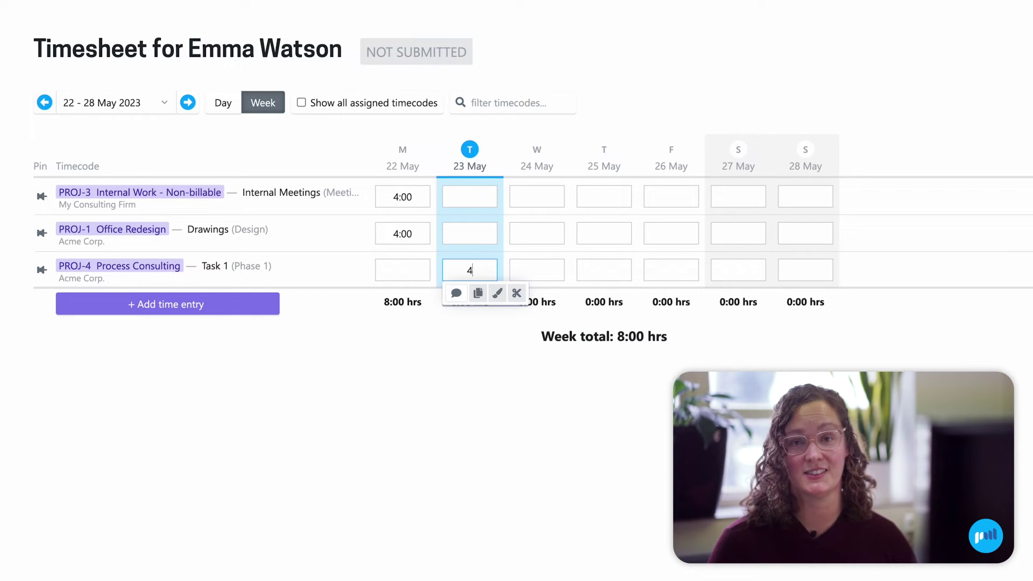
key(Return)
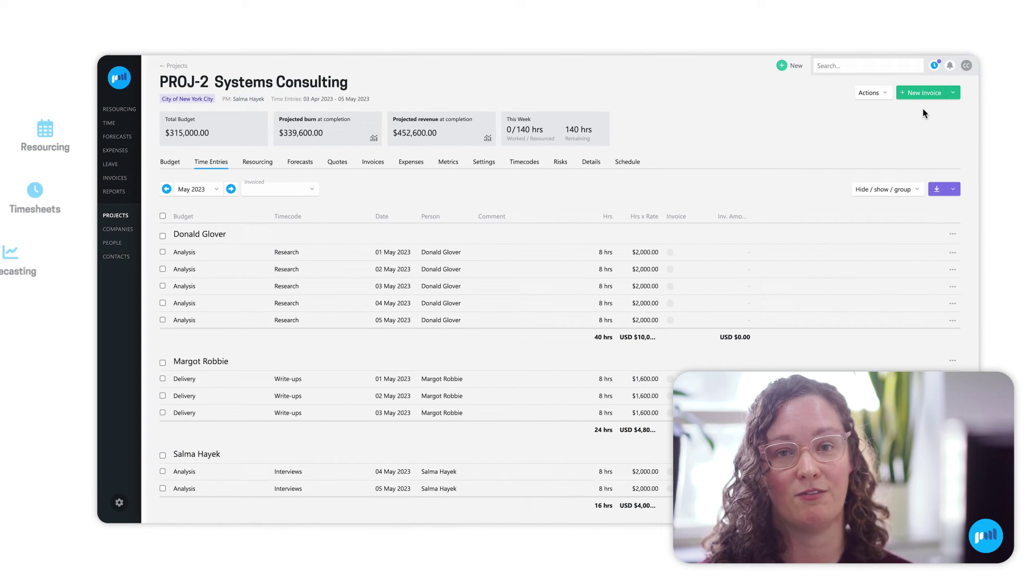
Start a new invoice, keeping the Analysis line billed from time entries.
click(935, 91)
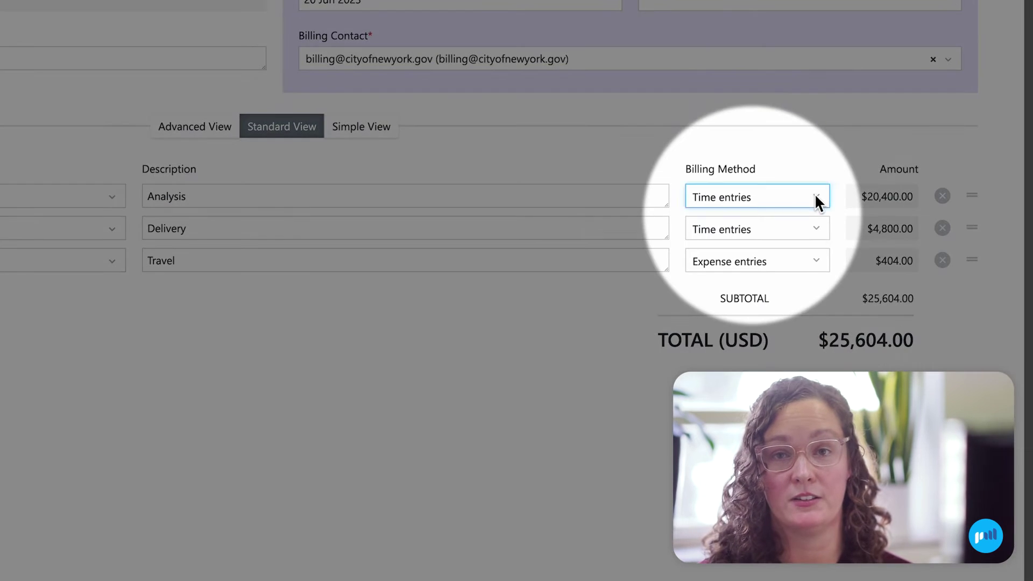
click(814, 193)
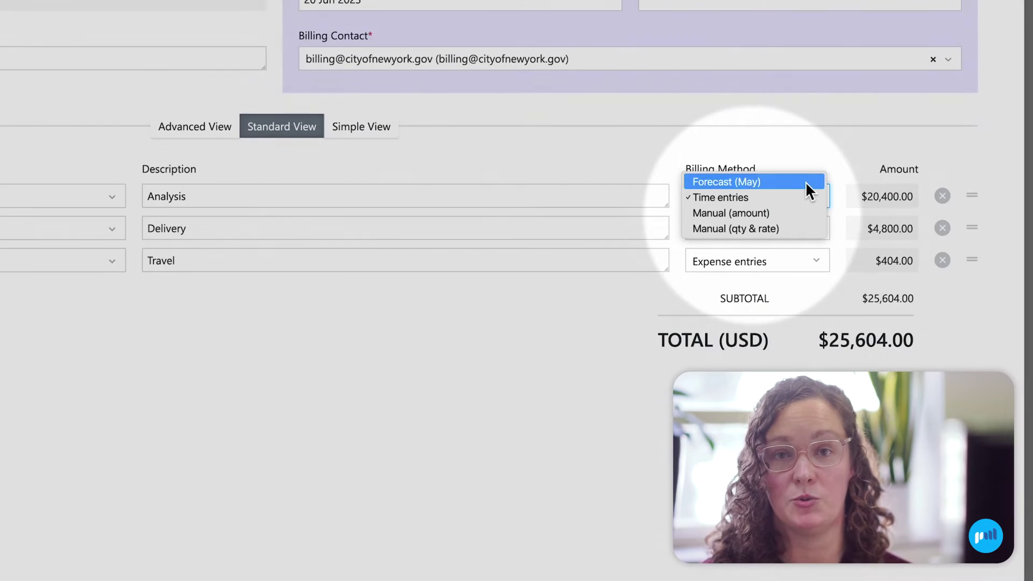
click(805, 181)
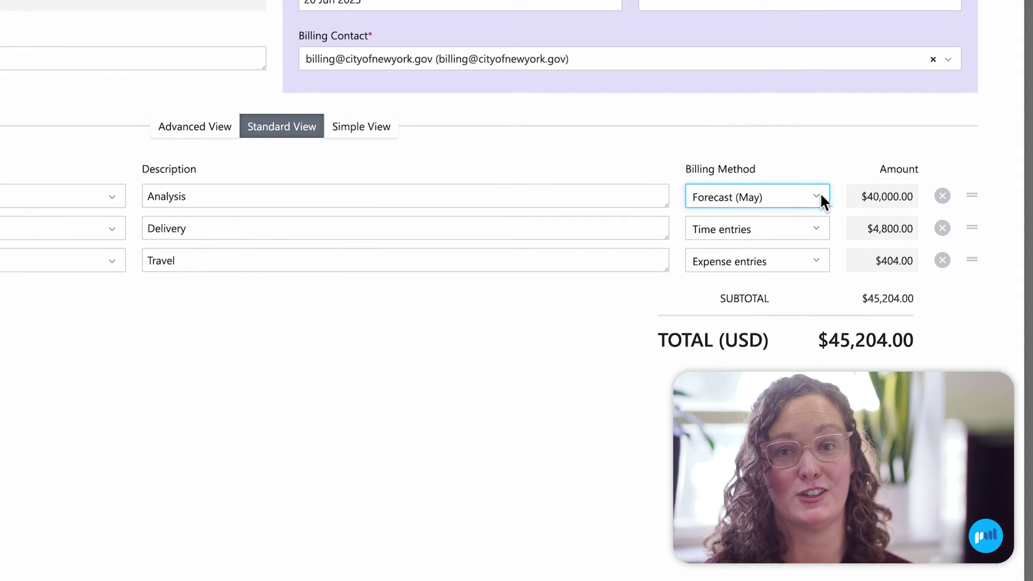
click(819, 192)
click(802, 210)
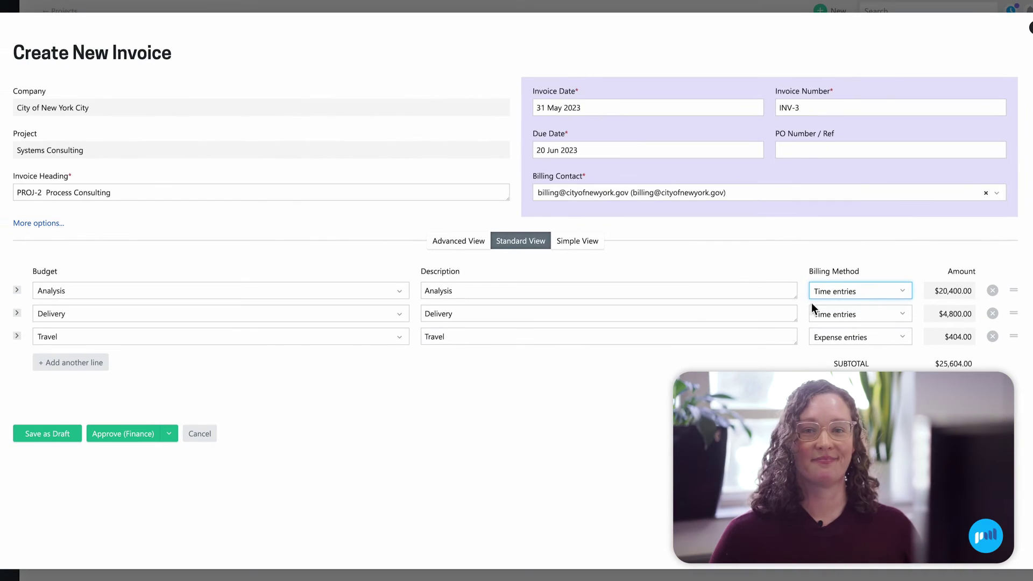
Exclude the 4–5 May Interviews entries from Analysis and bring up the approval options.
click(17, 291)
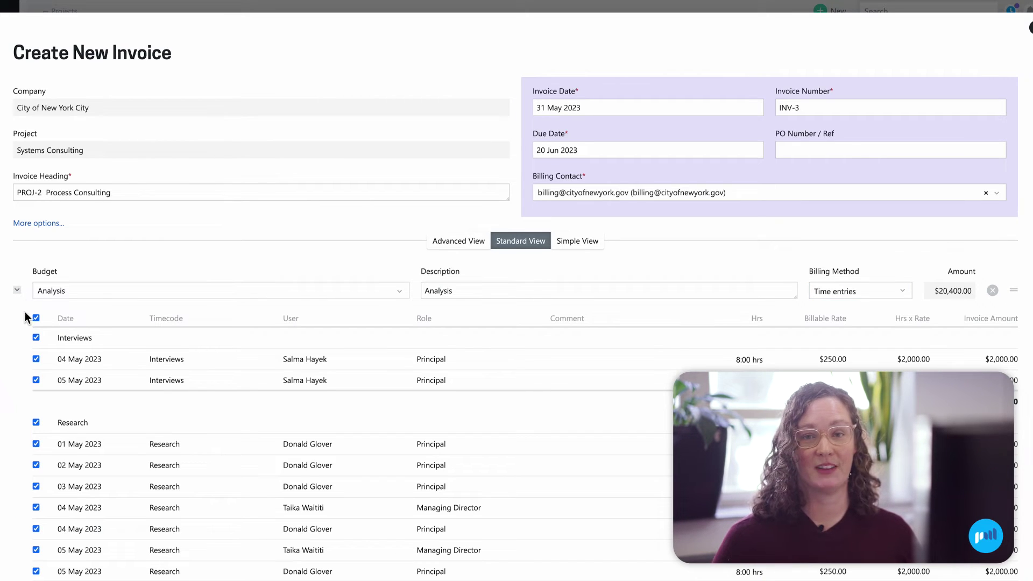
click(36, 358)
click(36, 380)
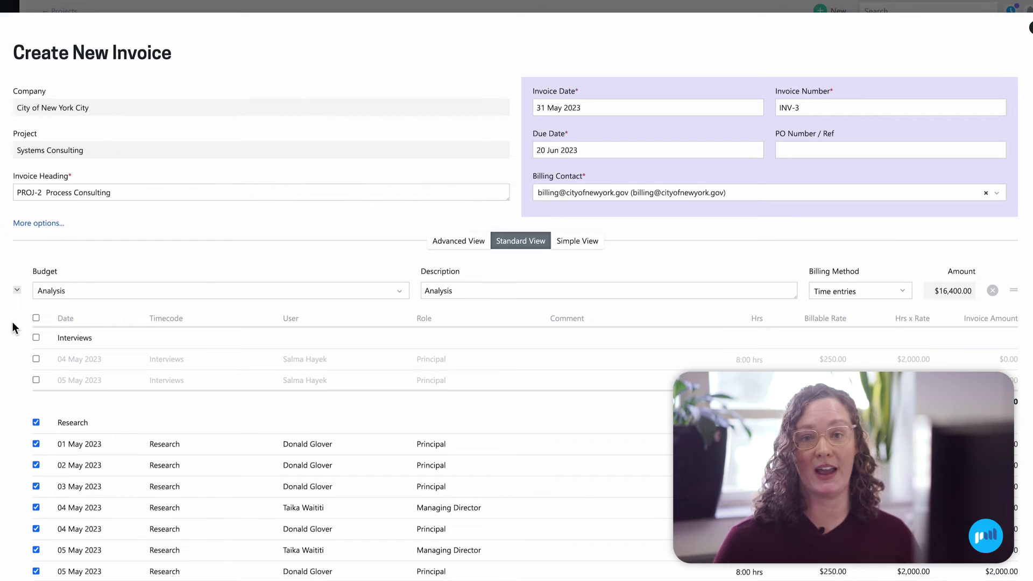
click(17, 292)
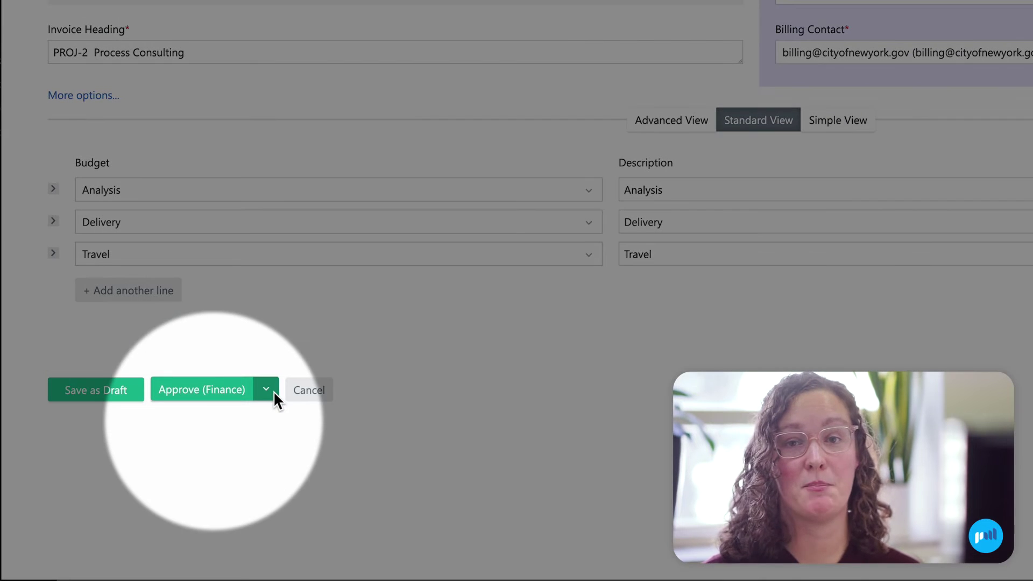
click(273, 390)
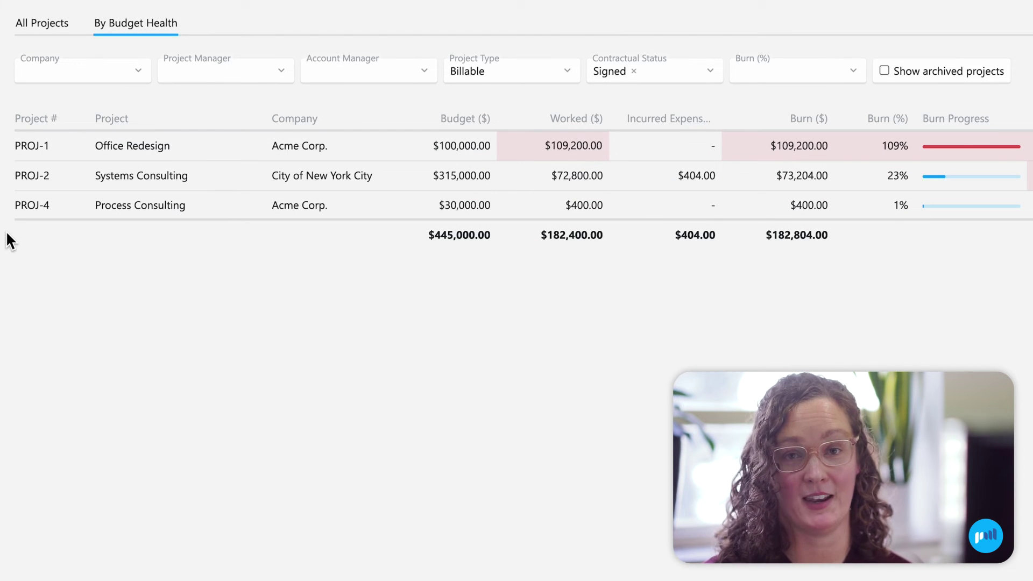
Bring up the Projects menu in the sidebar to reach the By Budget Health view.
mouse_move(96, 193)
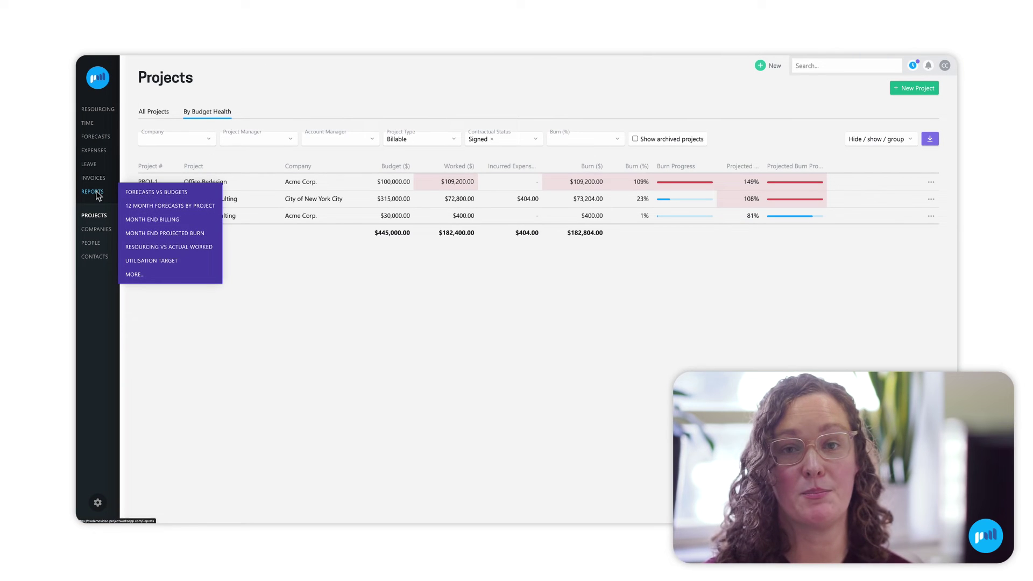
Open Utilisation Target, try then clear the Consultant role filter, and switch to this month.
click(149, 260)
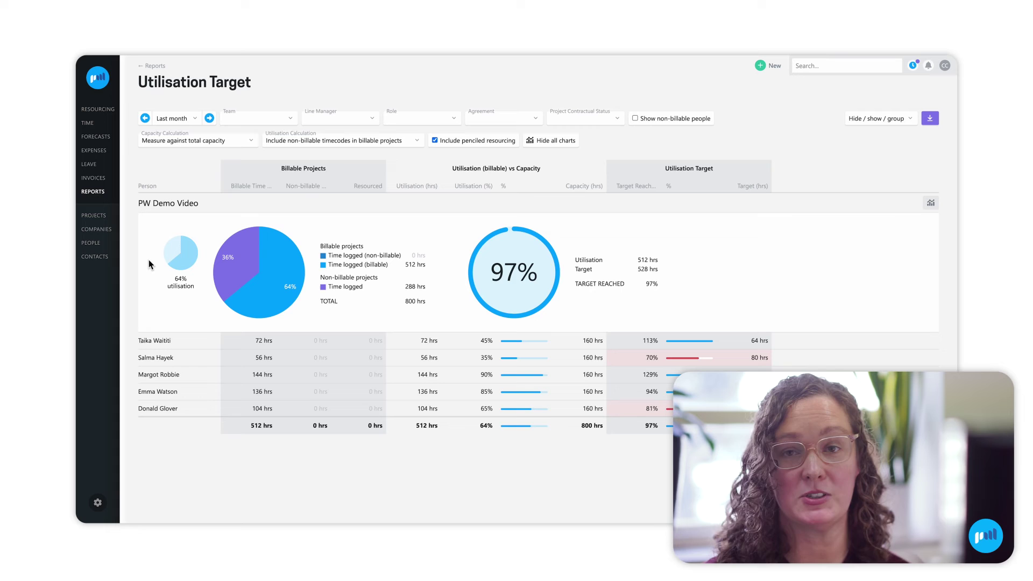
click(452, 121)
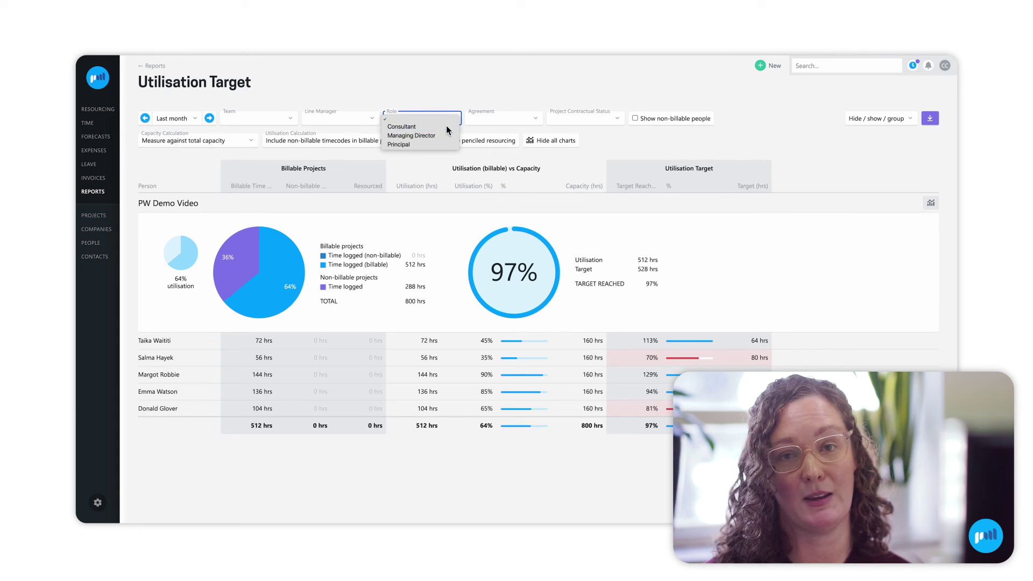
click(446, 126)
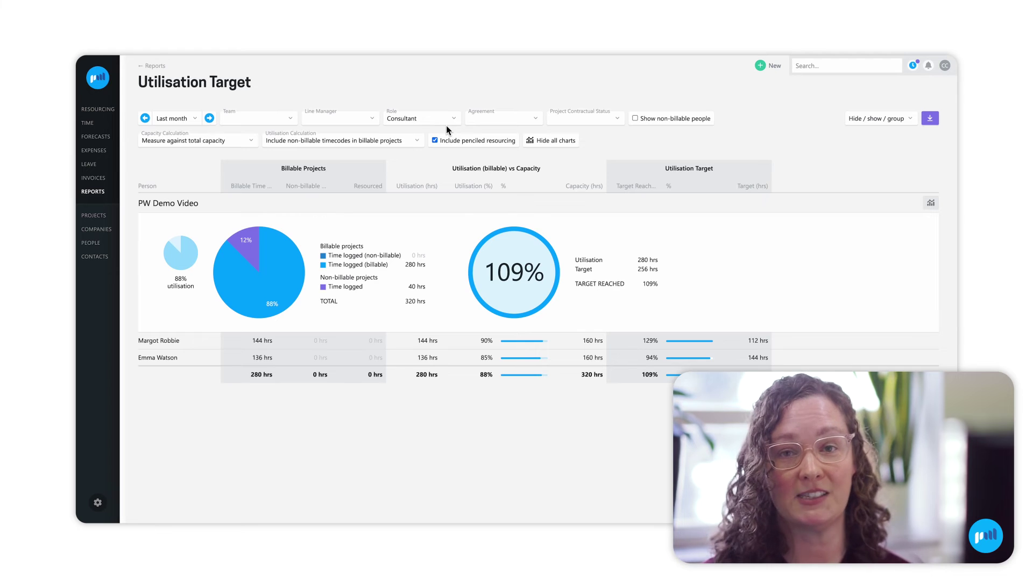
click(453, 121)
click(442, 110)
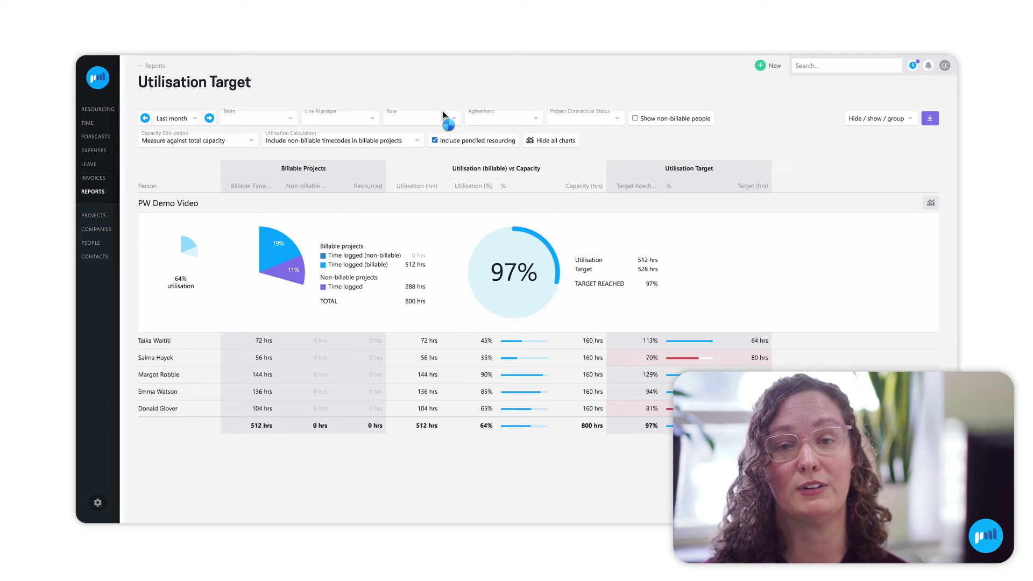
click(209, 118)
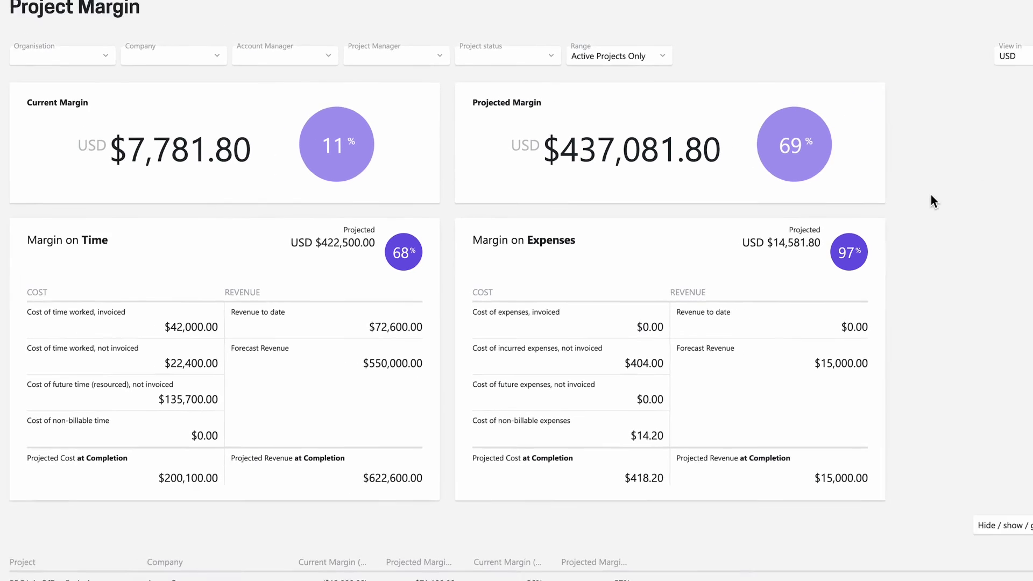
Scroll to the per-project margin table ($436,481.80 projected total), then bring up the reports menu.
scroll(897, 204, down, 2)
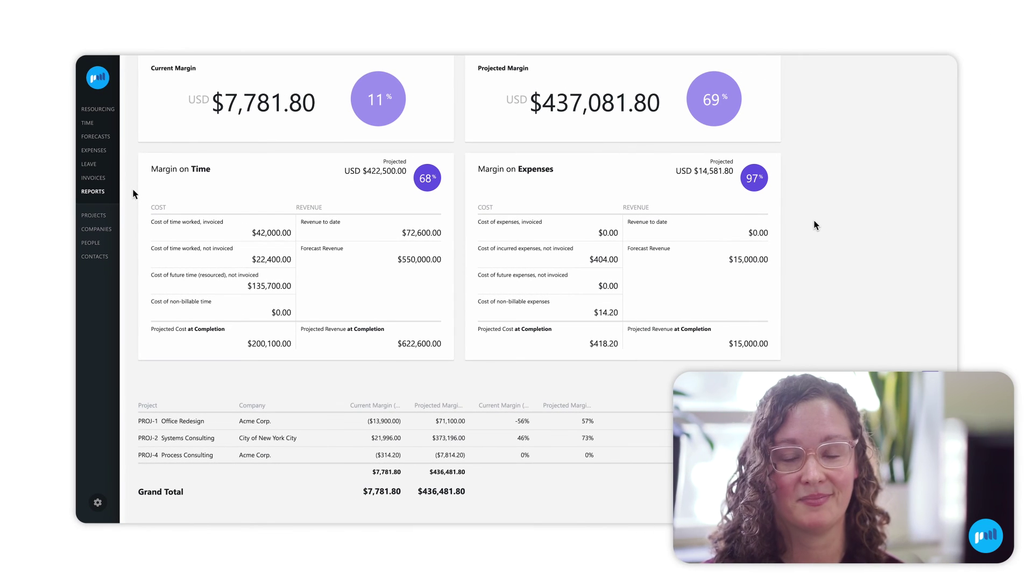
click(100, 192)
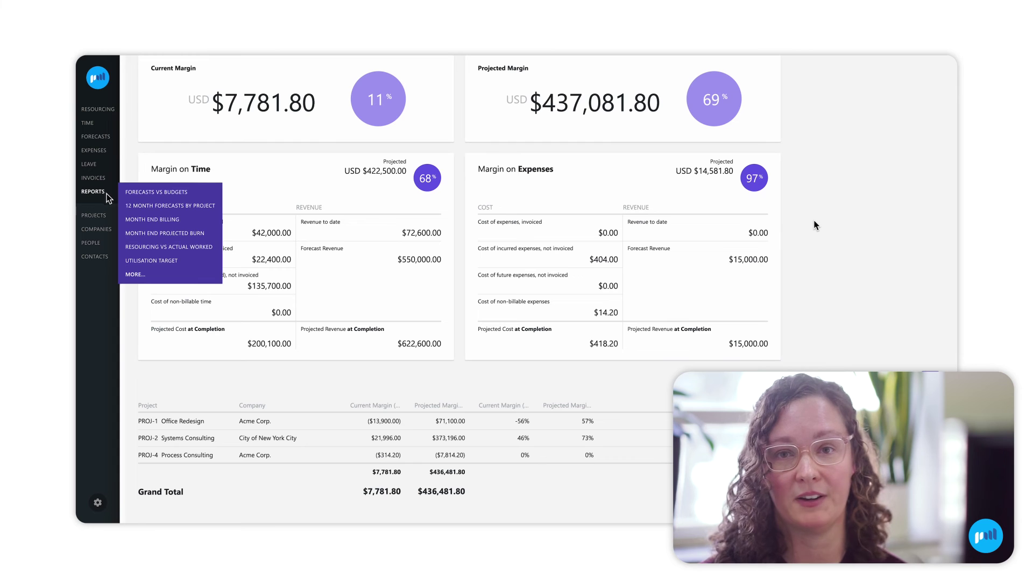
Open the full Reports list and scroll through the standard and custom reports.
click(135, 274)
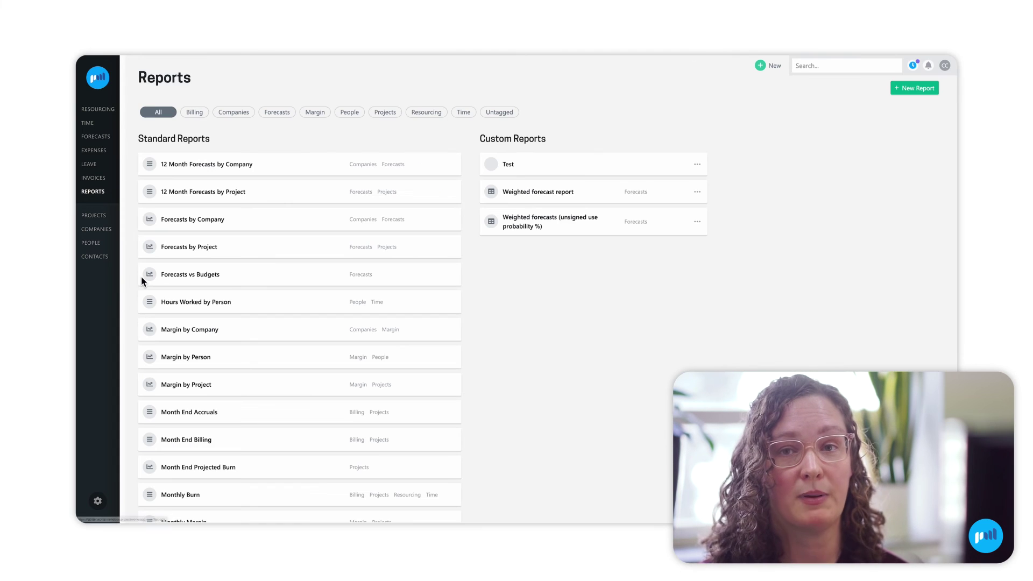
scroll(141, 278, down, 3)
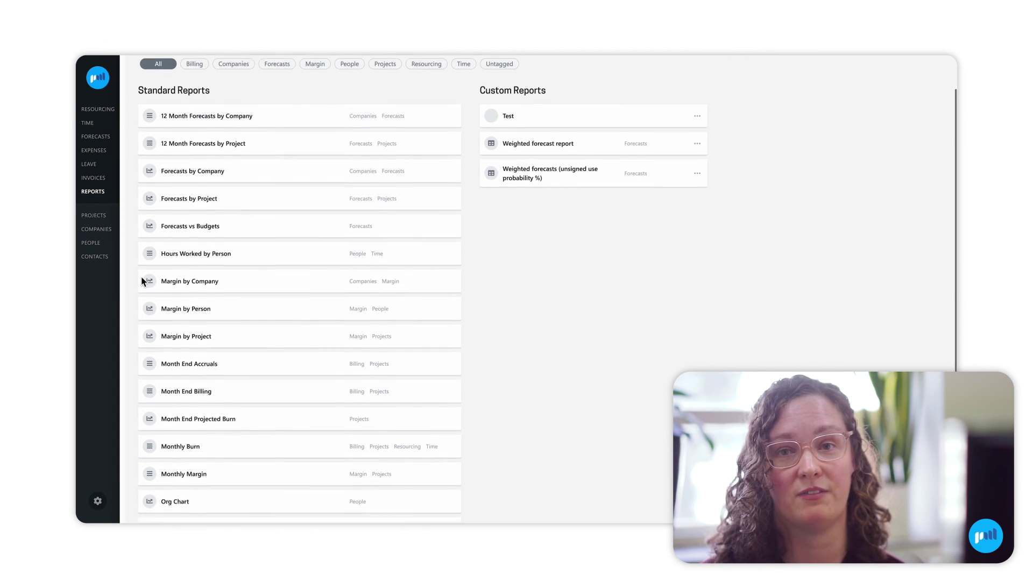